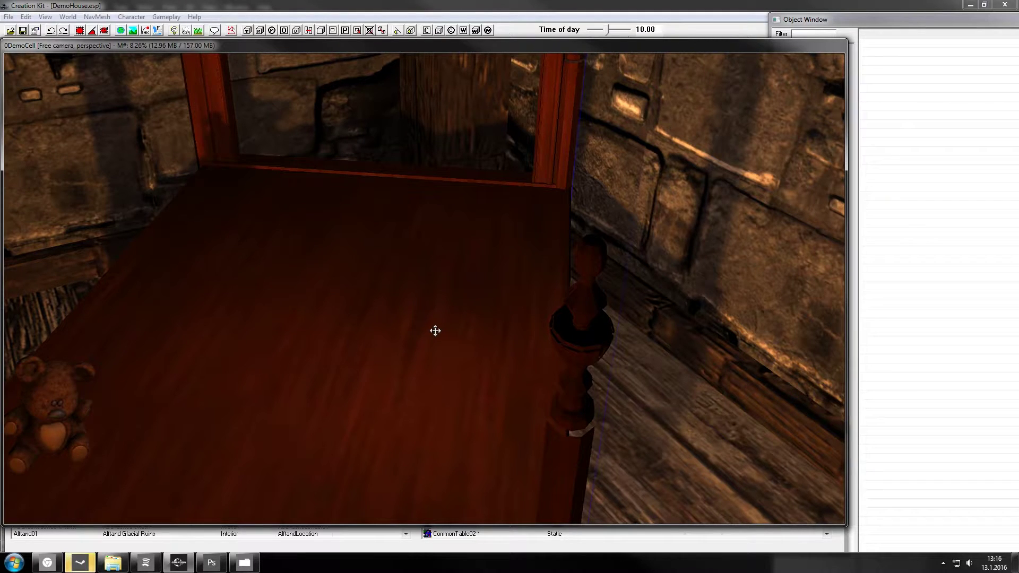
pyautogui.scroll(-6, 435, 330)
pyautogui.scroll(2, 434, 330)
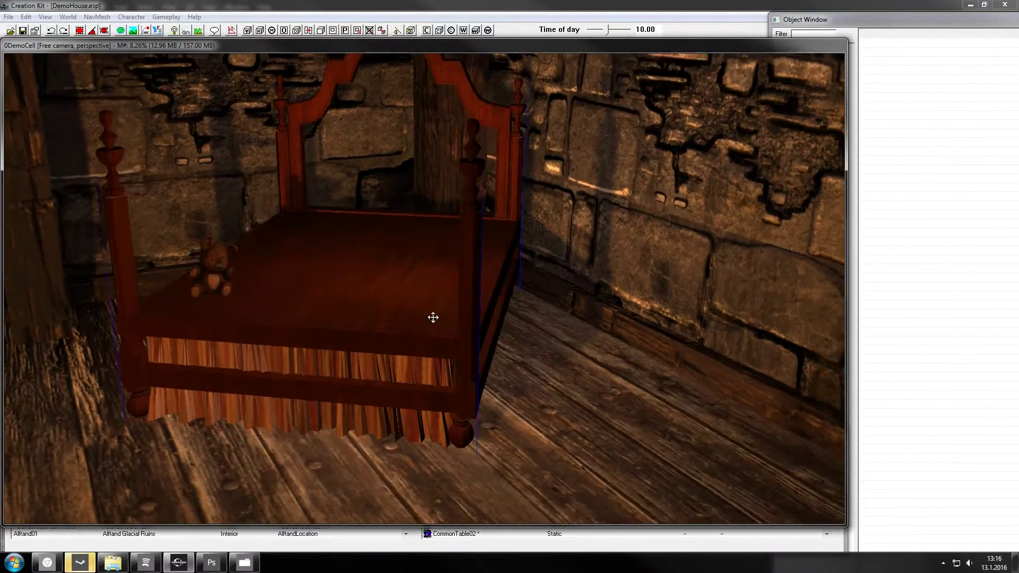
pyautogui.moveTo(433, 317); pyautogui.dragTo(435, 320, button='middle')
pyautogui.scroll(2, 438, 318)
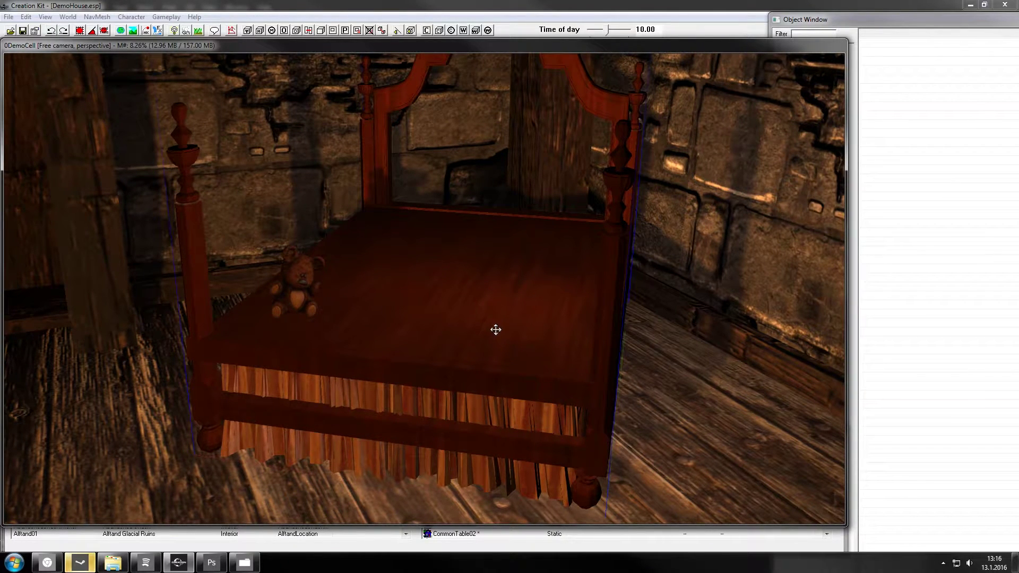
# Step: Filter the miscellaneous texture sets for "bron" and open NorBronzePots for editing
pyautogui.click(949, 226)
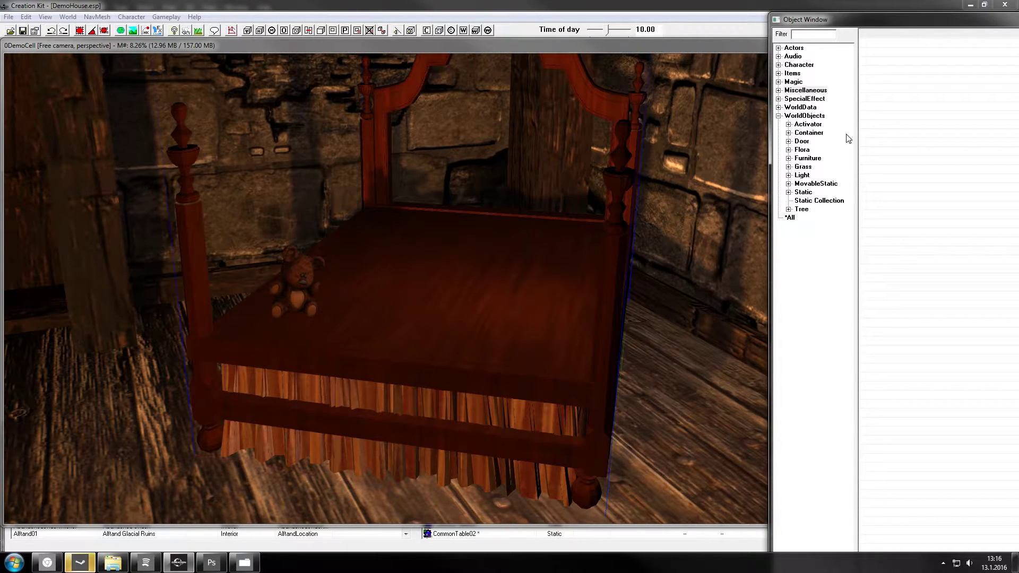
pyautogui.click(780, 91)
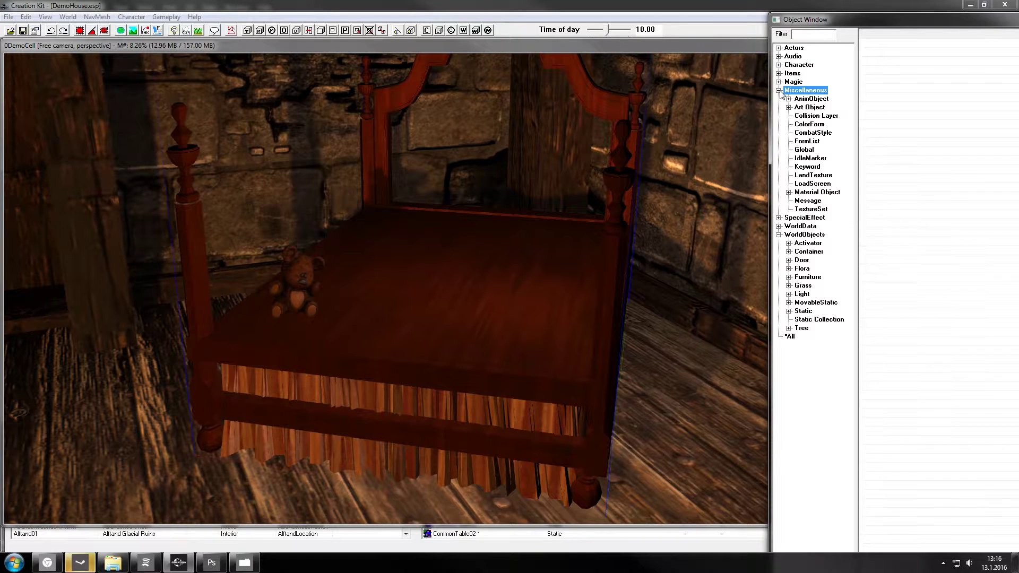
pyautogui.click(822, 210)
pyautogui.click(807, 34)
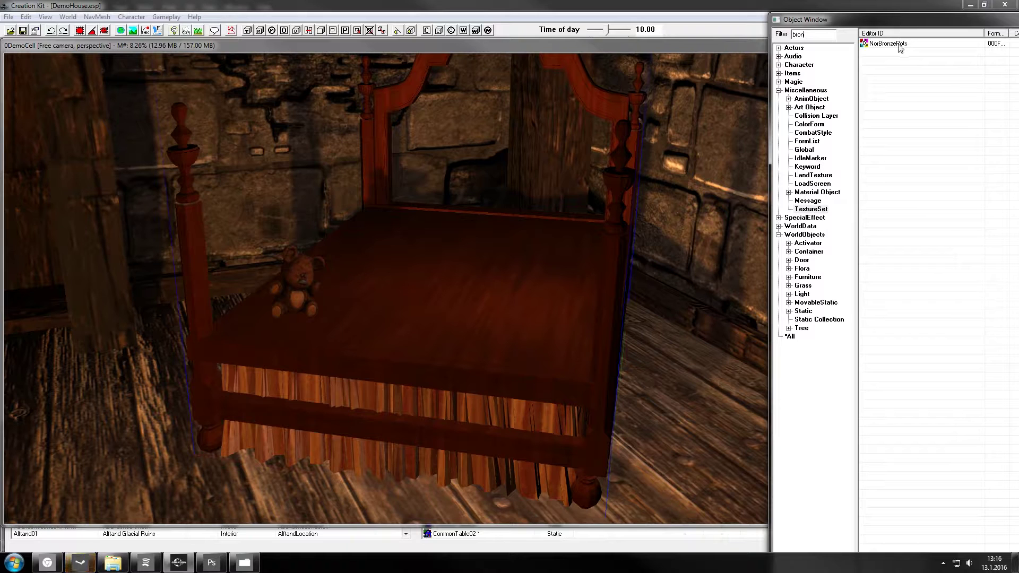
pyautogui.doubleClick(906, 44)
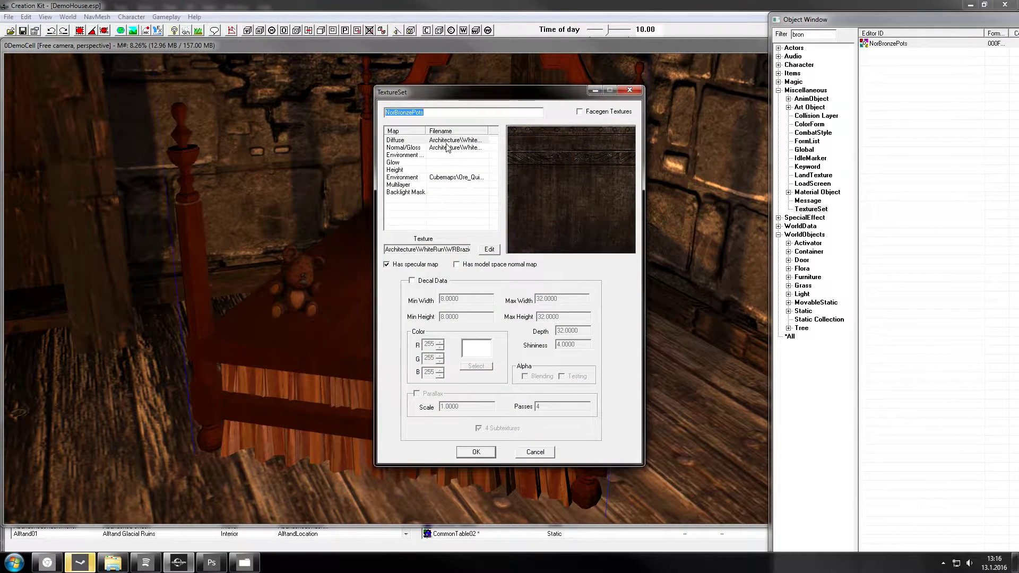
# Step: Set the texture set's ID to Eli_Ebony
pyautogui.click(483, 139)
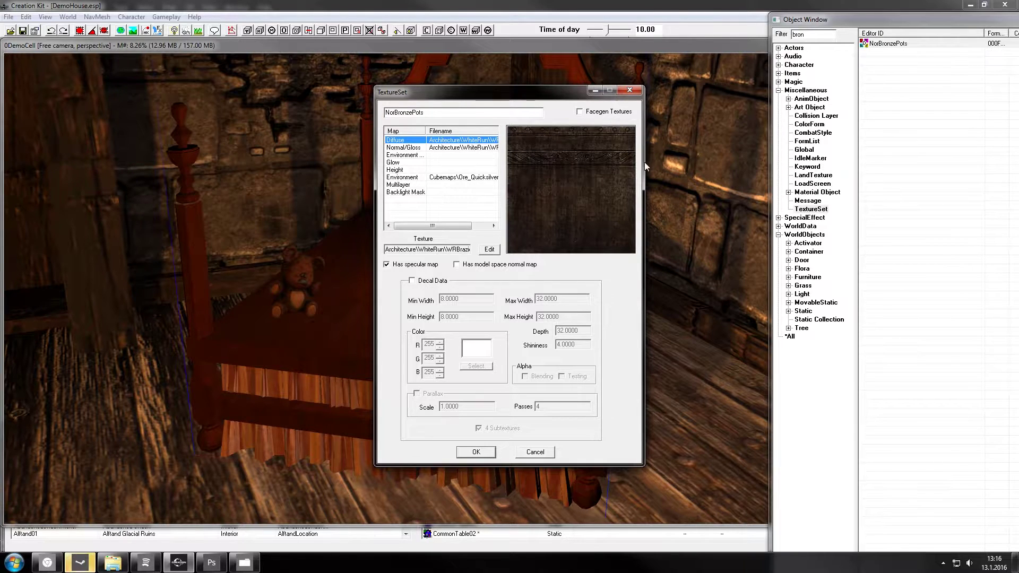
pyautogui.doubleClick(451, 113)
pyautogui.write('Eli')
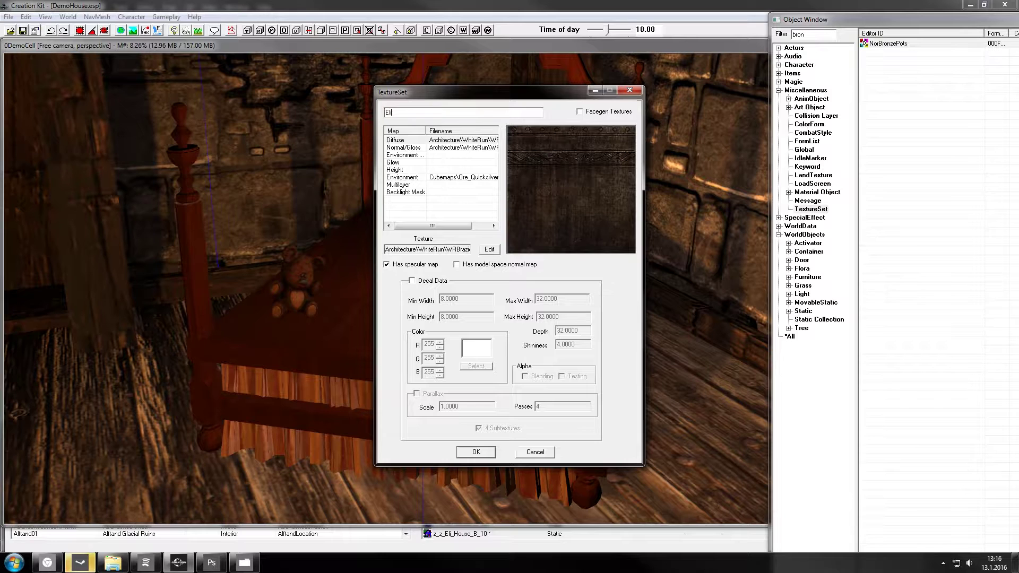
pyautogui.write('_Ebony')
# Step: Assign Ebony_d.dds as the diffuse map and Copper_n.dds as the normal/gloss map of the texture set
pyautogui.click(478, 141)
pyautogui.click(490, 249)
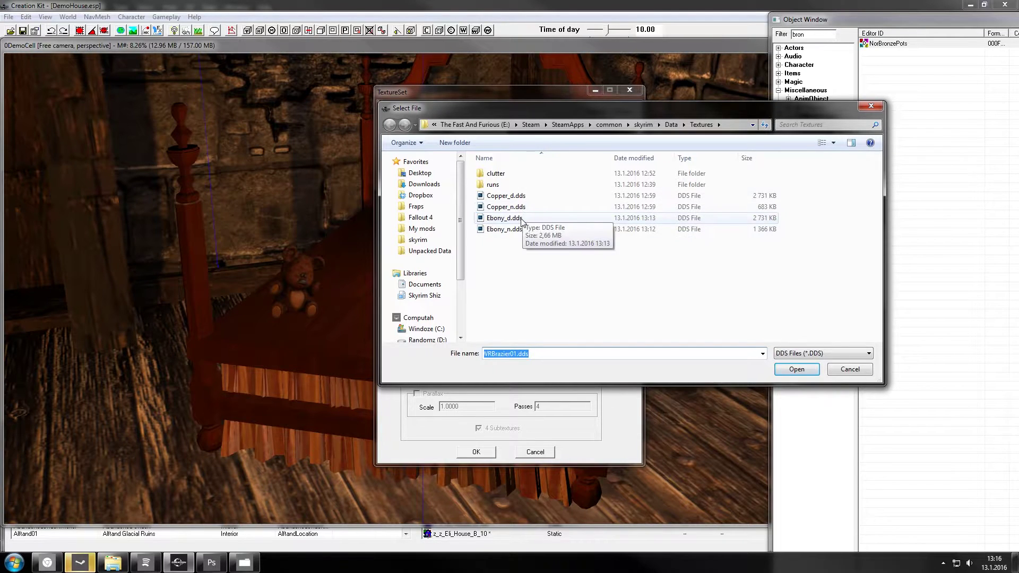
pyautogui.doubleClick(521, 218)
pyautogui.click(478, 147)
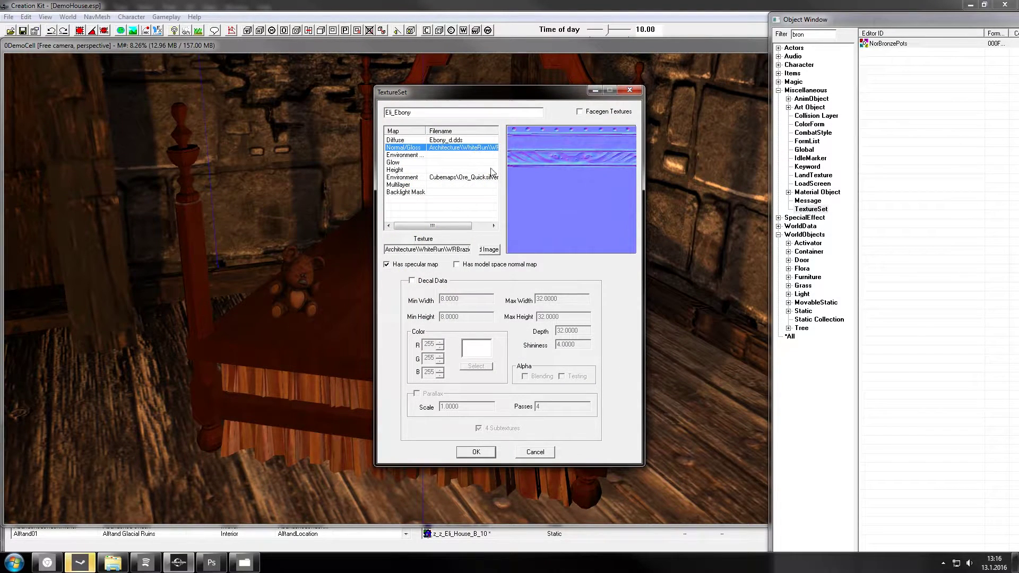
pyautogui.click(489, 250)
pyautogui.doubleClick(532, 209)
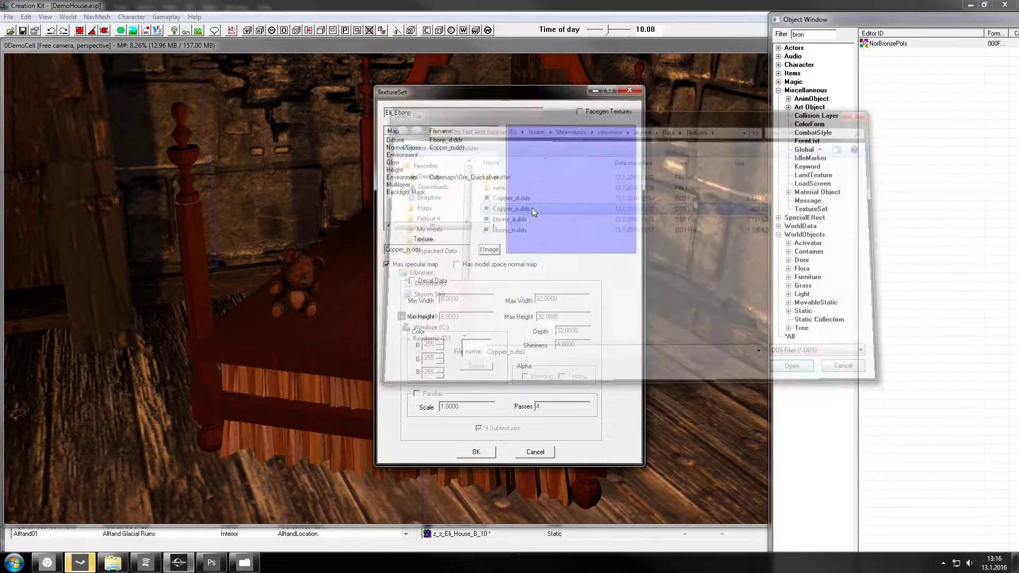
# Step: Switch to Notepad, copy the path cubemaps\ore_ebony_e.dds for the environment map, and return to the texture set
pyautogui.click(479, 179)
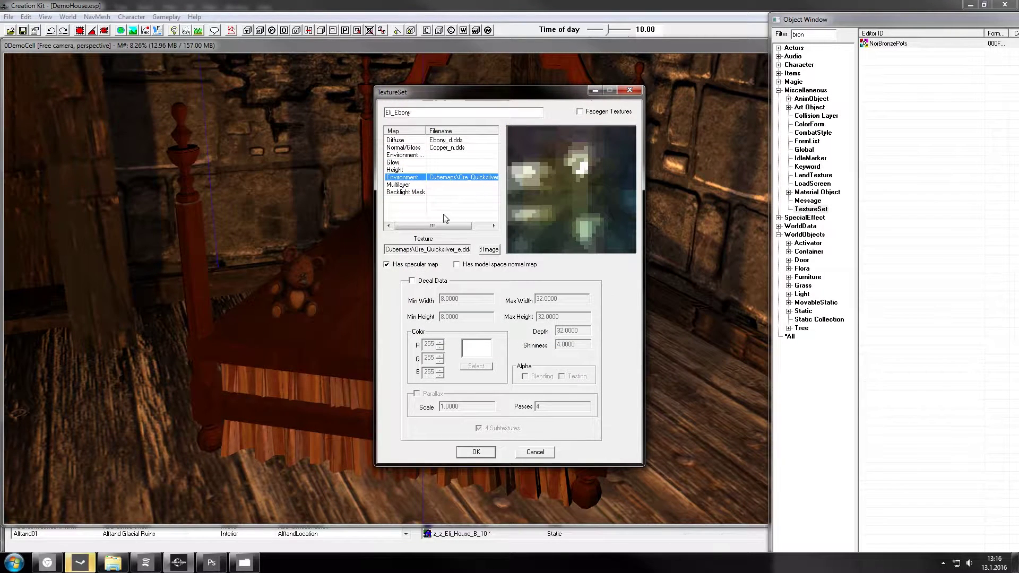
pyautogui.moveTo(433, 225)
pyautogui.mouseDown()
pyautogui.moveTo(460, 226)
pyautogui.moveTo(442, 226)
pyautogui.mouseUp()
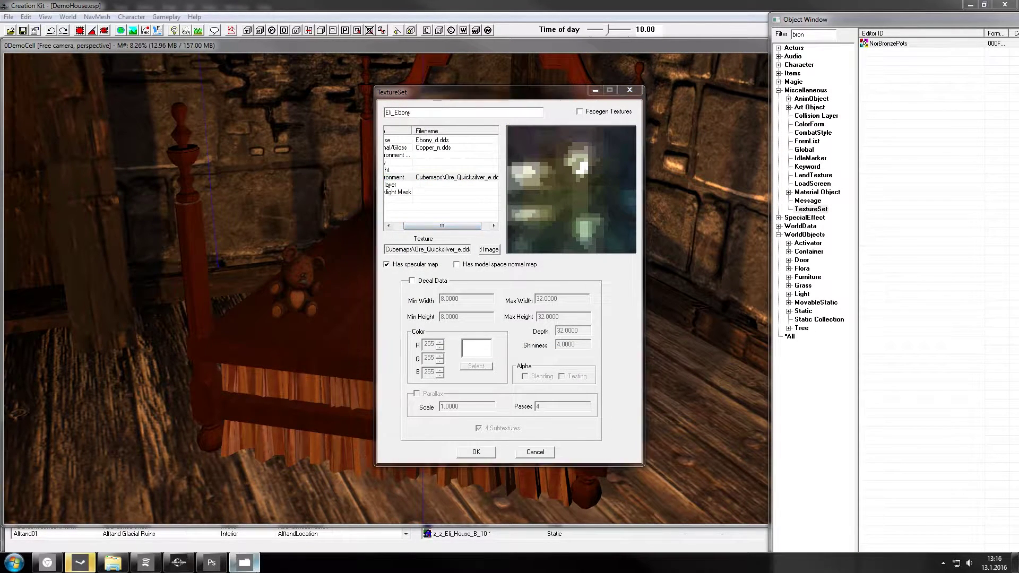
pyautogui.click(245, 562)
pyautogui.moveTo(268, 89); pyautogui.dragTo(138, 94)
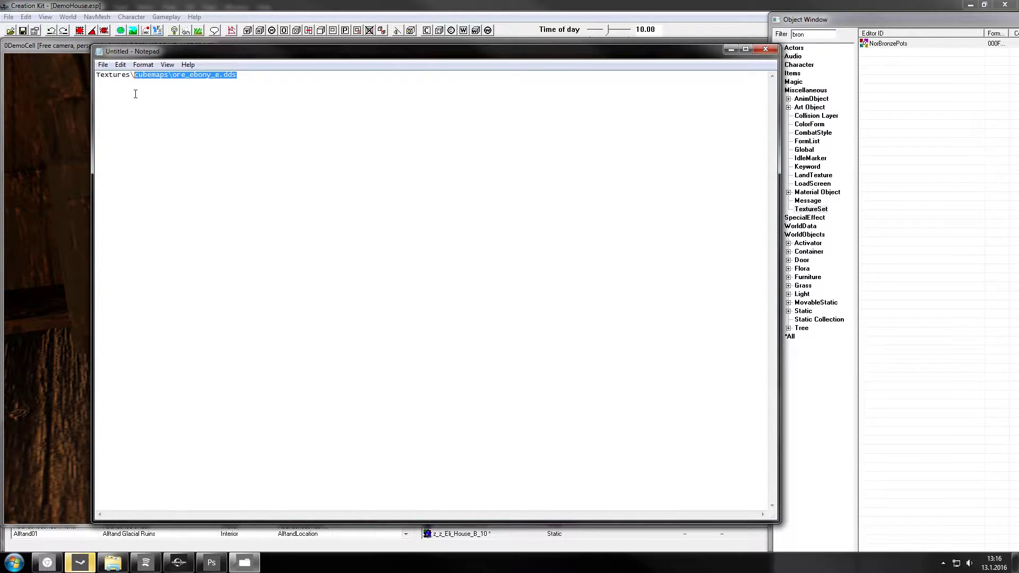
pyautogui.click(765, 50)
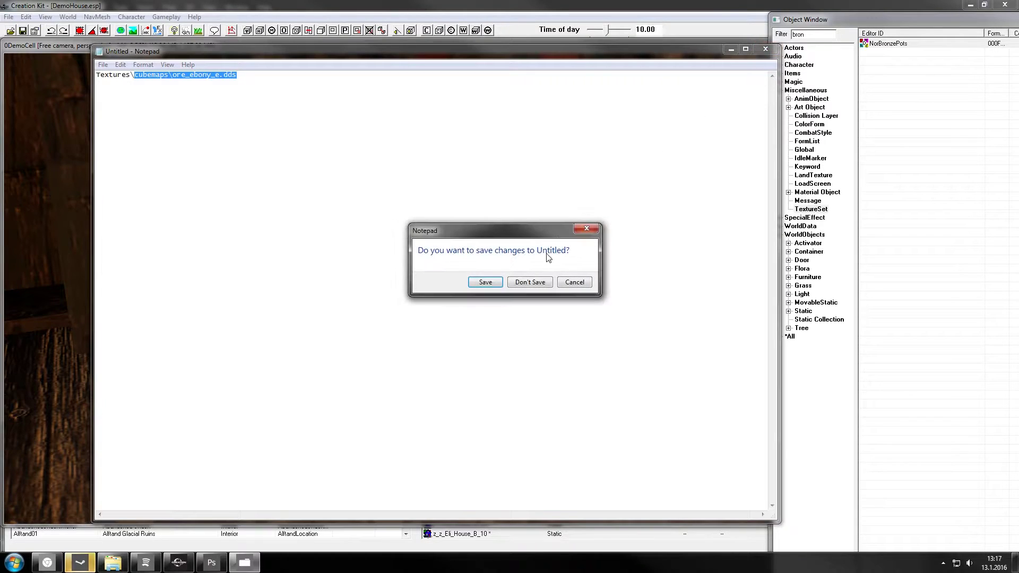
pyautogui.click(573, 283)
pyautogui.click(736, 51)
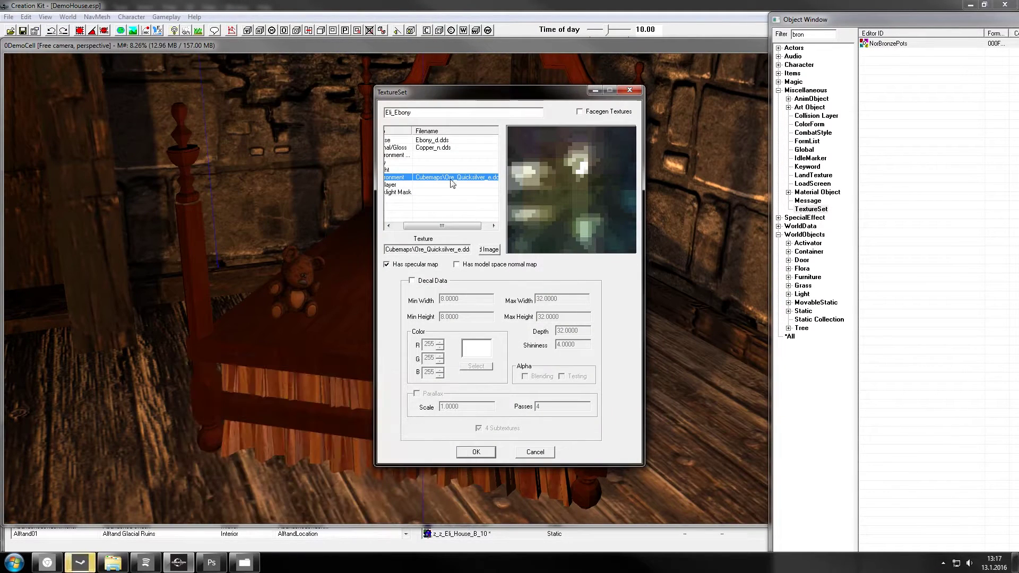
# Step: Set the environment map to cubemaps\ore_ebony_e.dds and save the texture set as a new form
pyautogui.click(497, 250)
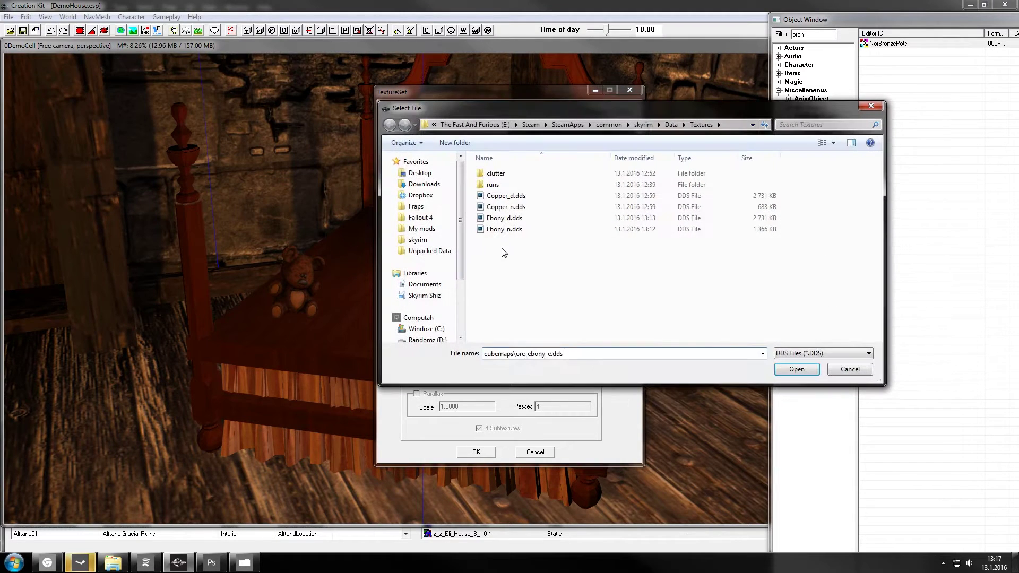
pyautogui.doubleClick(549, 202)
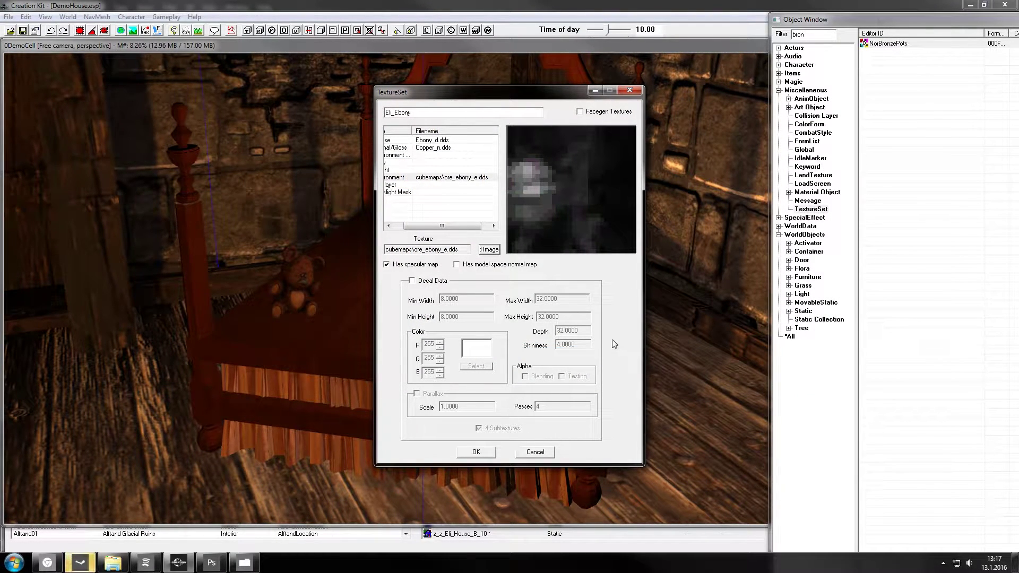
pyautogui.moveTo(442, 226); pyautogui.dragTo(432, 226)
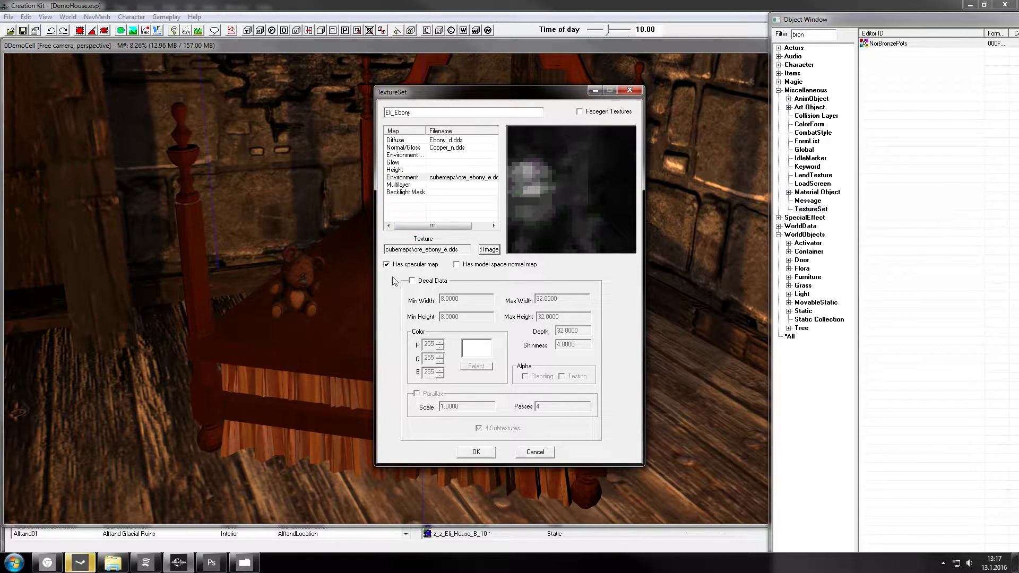
pyautogui.click(476, 452)
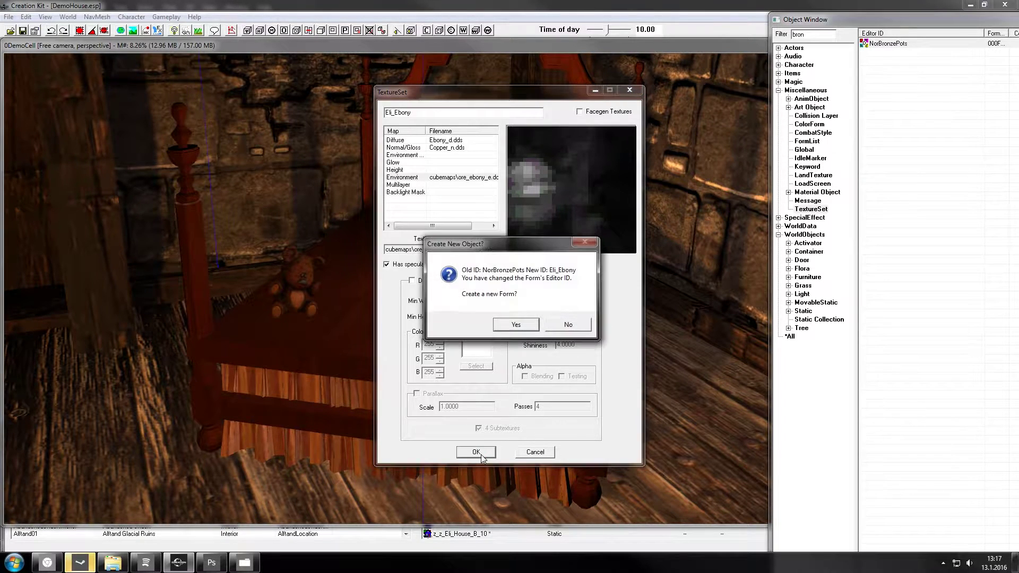
pyautogui.click(520, 325)
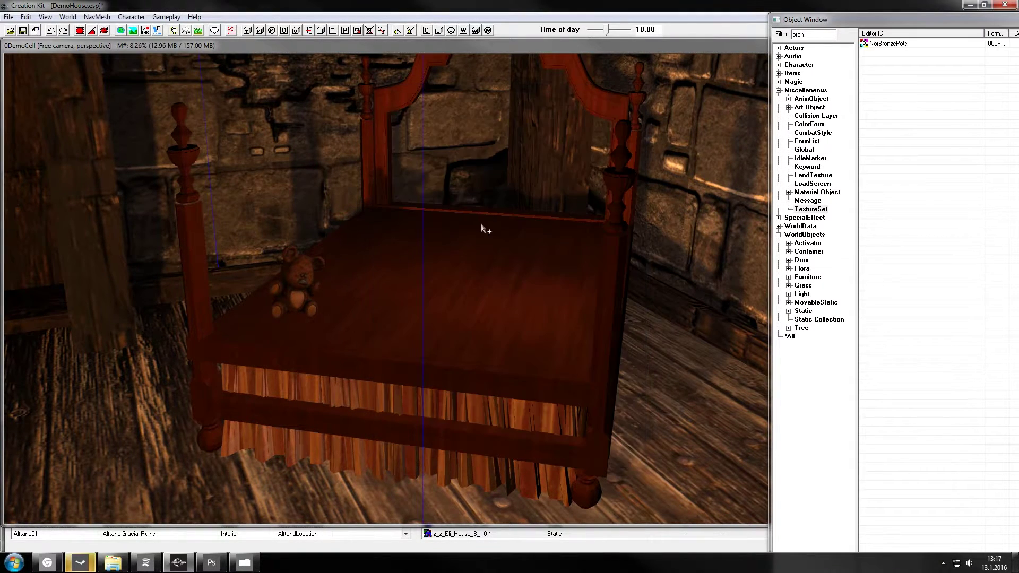
# Step: Filter the static world objects for "pot"
pyautogui.moveTo(472, 268); pyautogui.dragTo(468, 278, button='middle')
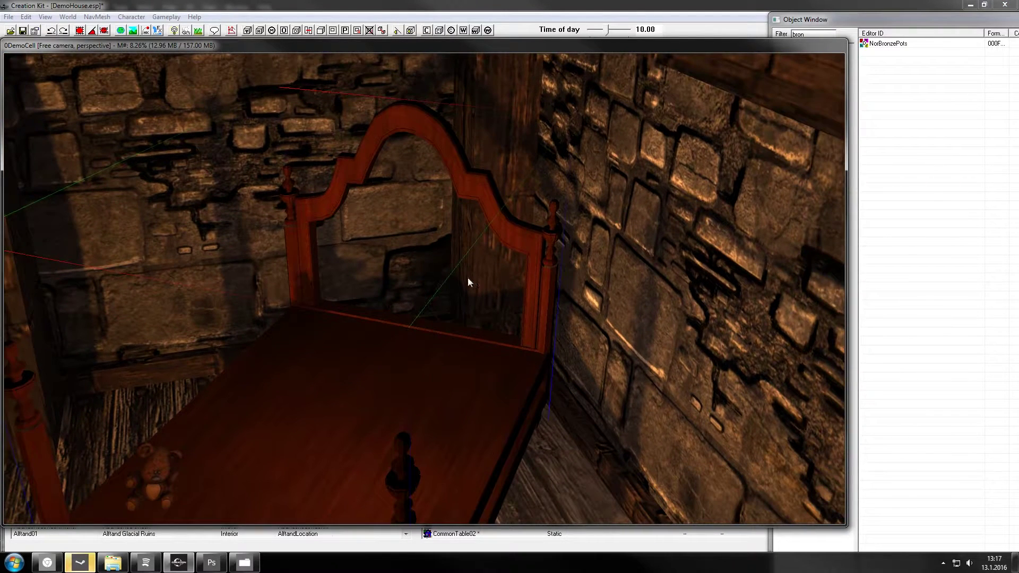
pyautogui.click(856, 28)
pyautogui.moveTo(813, 35); pyautogui.dragTo(684, 49)
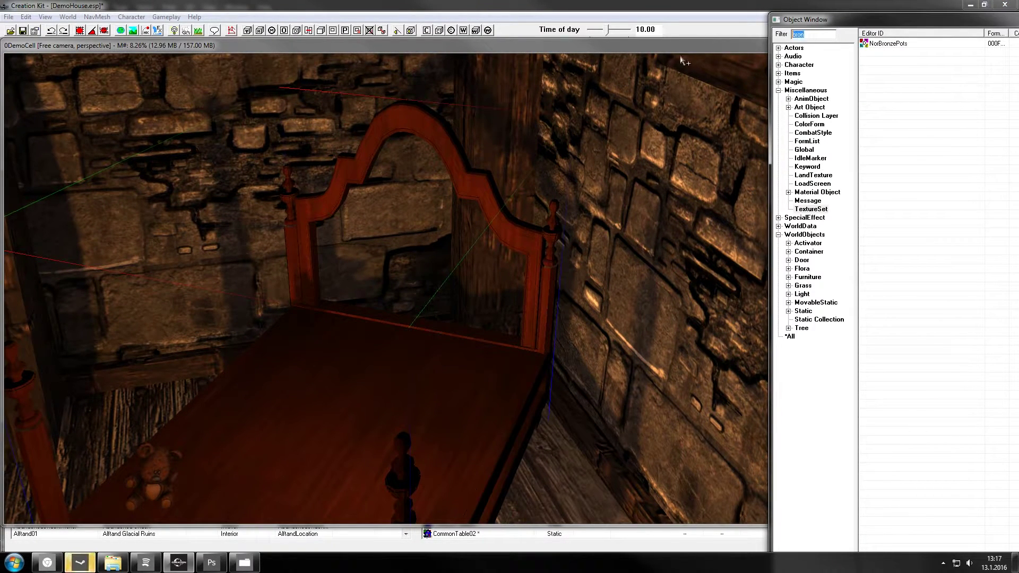
pyautogui.write('pot')
pyautogui.click(803, 311)
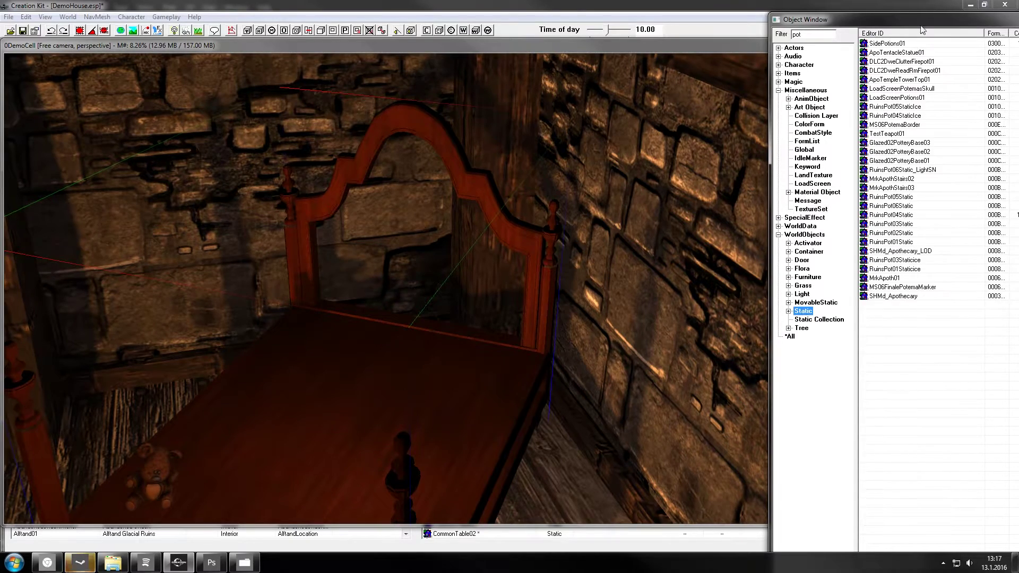
# Step: Place the static Glazed02PotteryBase03 on the bed in the cell
pyautogui.moveTo(892, 143); pyautogui.dragTo(372, 389)
pyautogui.scroll(-2, 371, 375)
pyautogui.keyDown('shift'); pyautogui.moveTo(372, 390); pyautogui.dragTo(348, 402, button='middle'); pyautogui.keyUp('shift')
pyautogui.scroll(5, 374, 377)
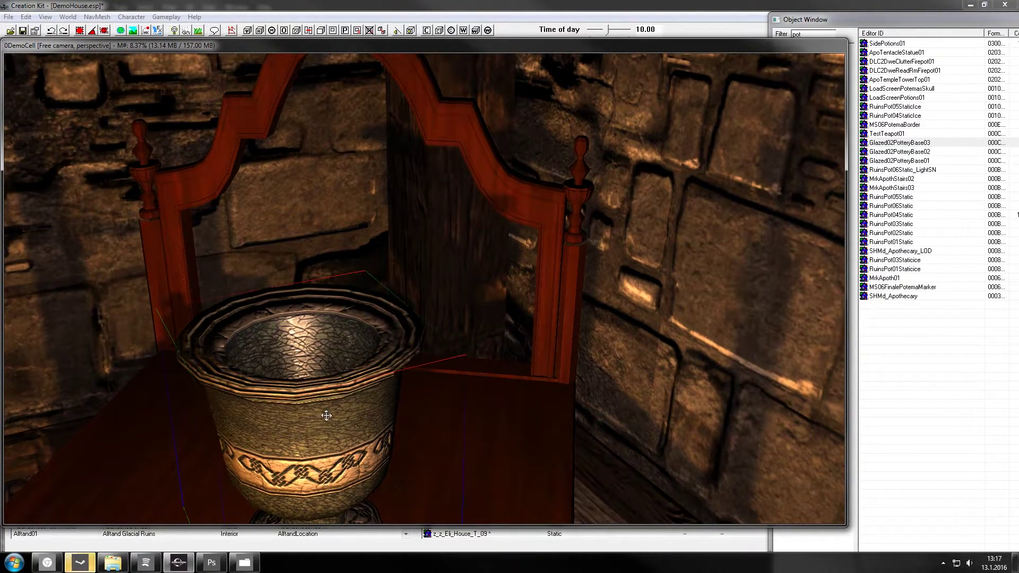
# Step: Open the base object of the placed pot and set its ID to Eli_EbonyPot
pyautogui.doubleClick(347, 402)
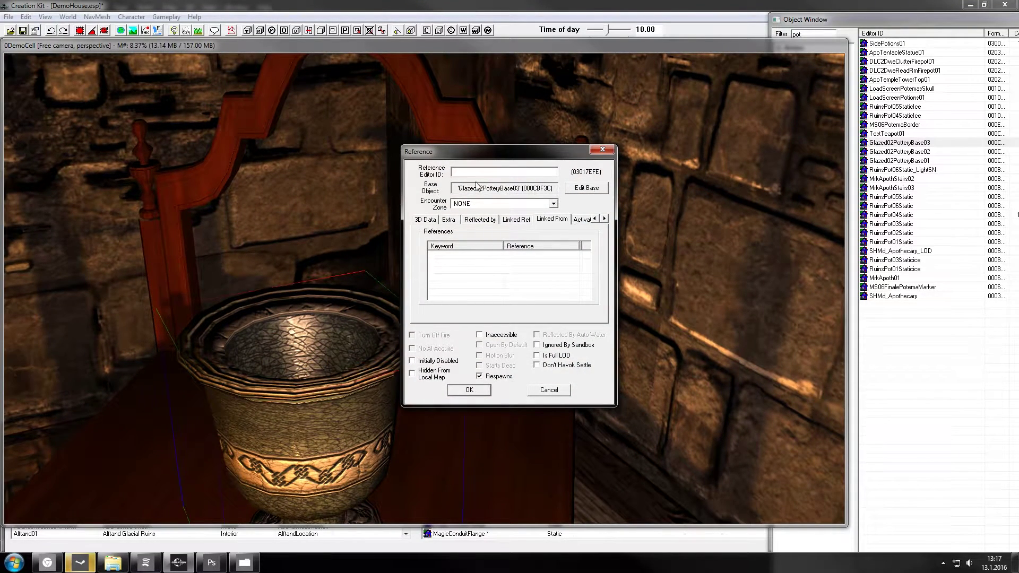
pyautogui.click(587, 188)
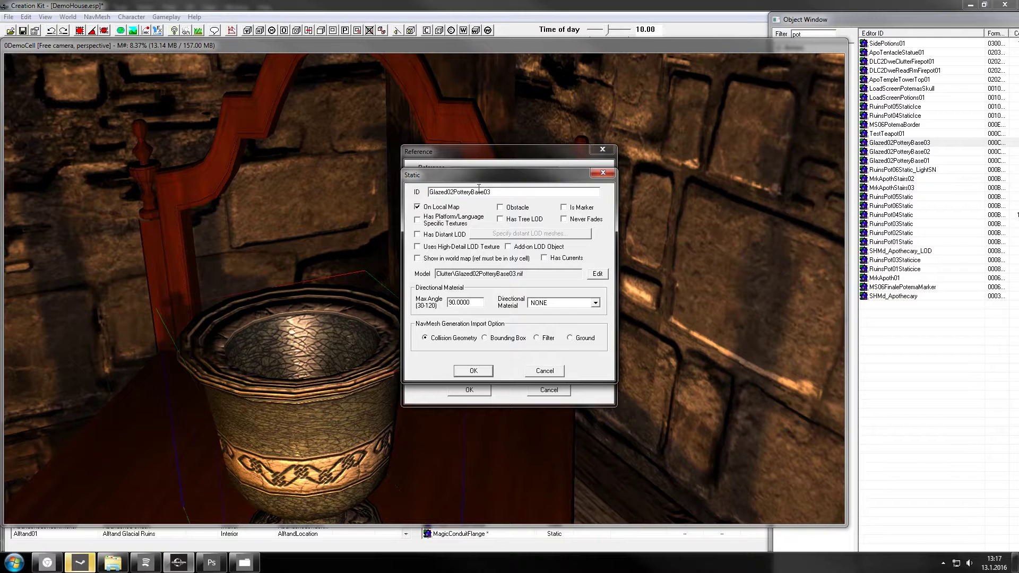
pyautogui.doubleClick(478, 188)
pyautogui.write('Eli_EbonyPot')
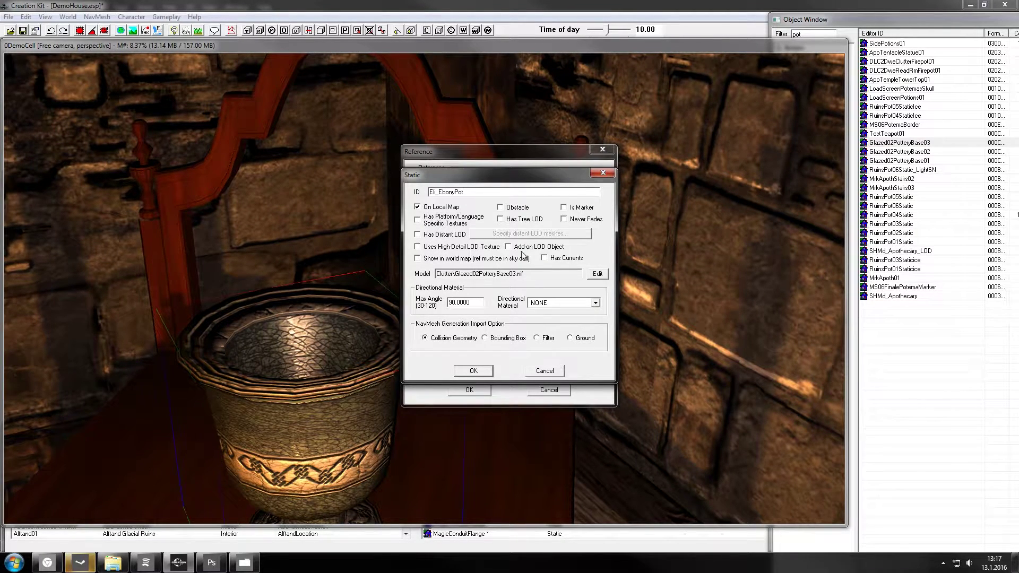
pyautogui.click(598, 273)
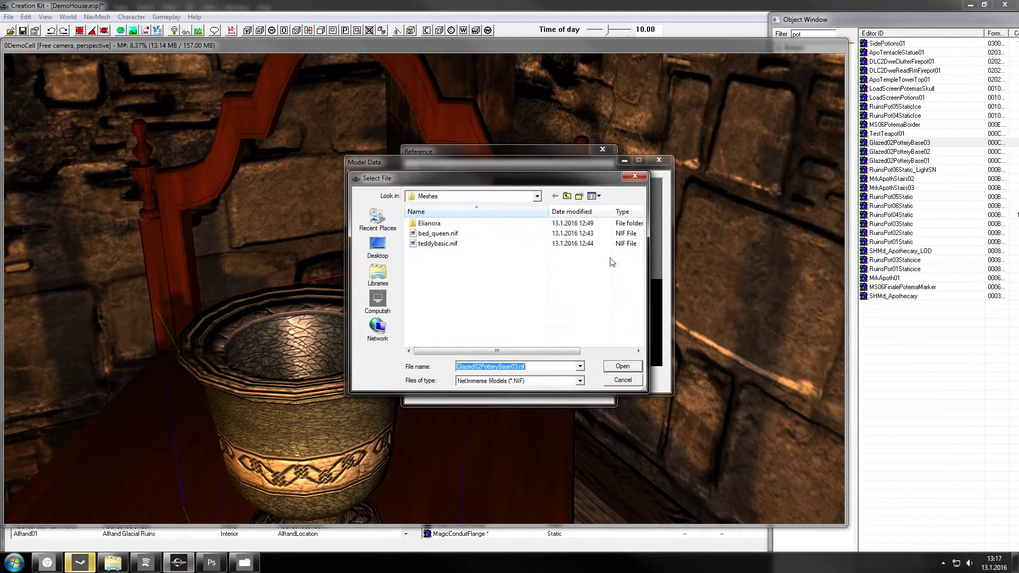
pyautogui.click(624, 380)
pyautogui.click(661, 160)
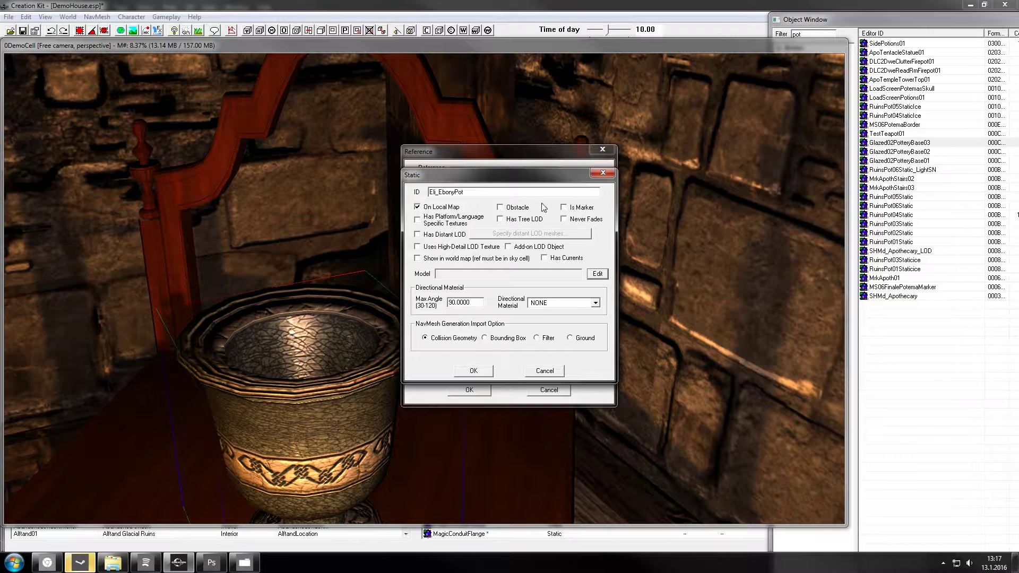
# Step: Copy the ID Eli_EbonyPot, discard the base object's edits, and reopen the base object to paste the ID back in
pyautogui.moveTo(487, 193); pyautogui.dragTo(364, 201)
pyautogui.hotkey('ctrl', 'c')
pyautogui.click(603, 173)
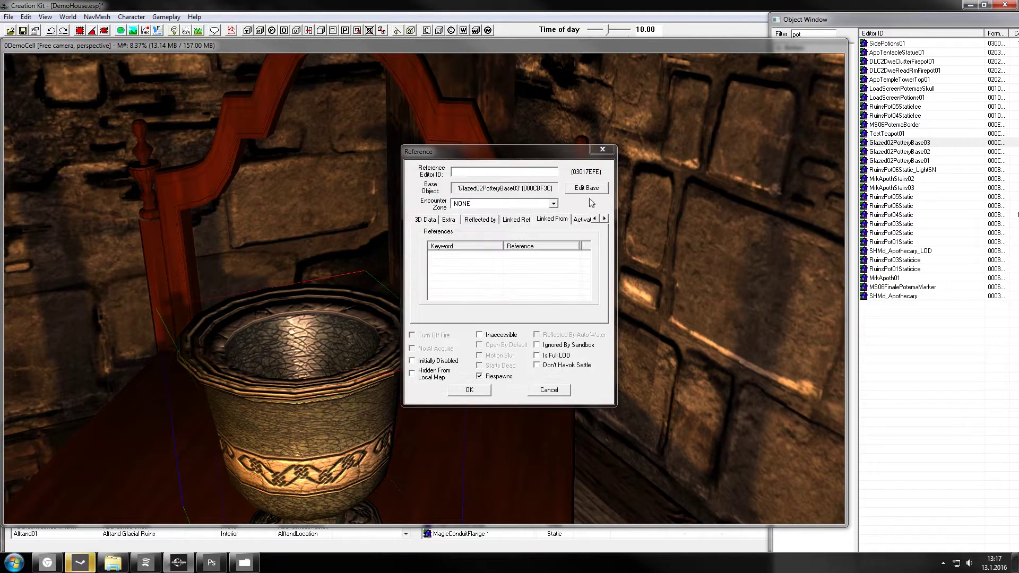
pyautogui.click(592, 203)
pyautogui.hotkey('ctrl', 'v')
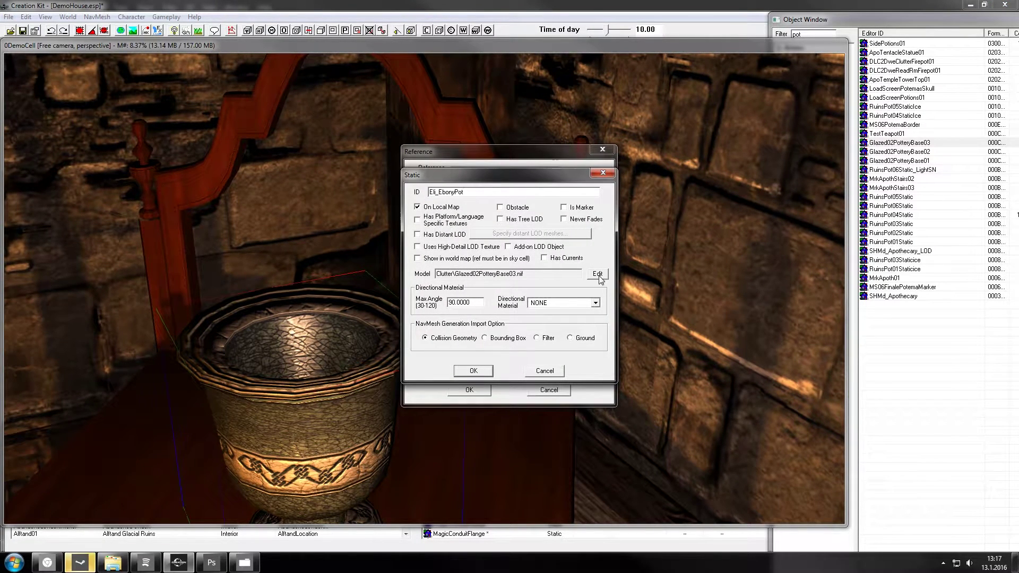
# Step: Edit the model data of Eli_EbonyPot and assign Eli_Ebony as the alternate texture of its Glazed02PotteryBase03 shape
pyautogui.click(597, 275)
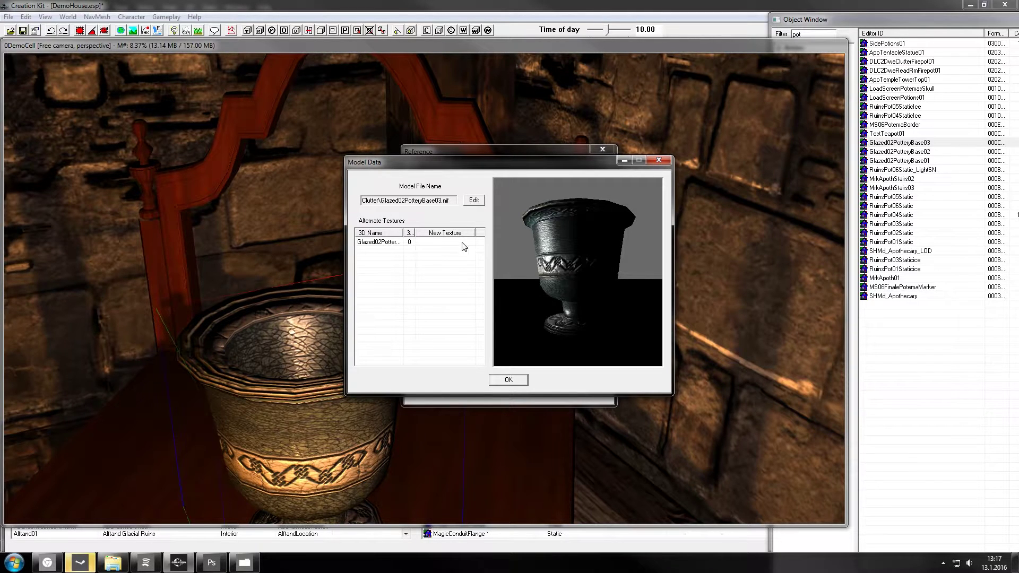
pyautogui.click(385, 242)
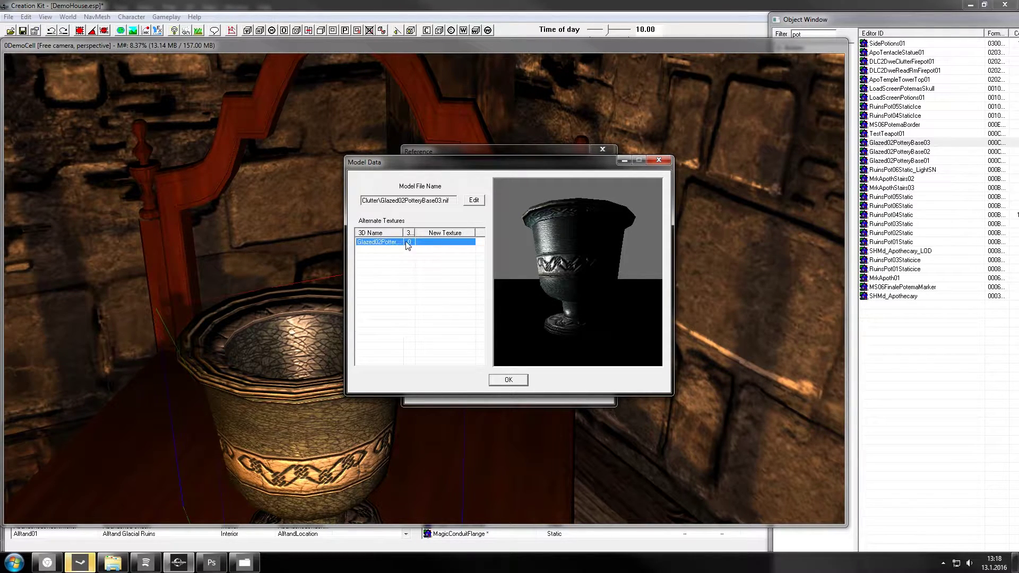
pyautogui.moveTo(404, 233); pyautogui.dragTo(424, 232)
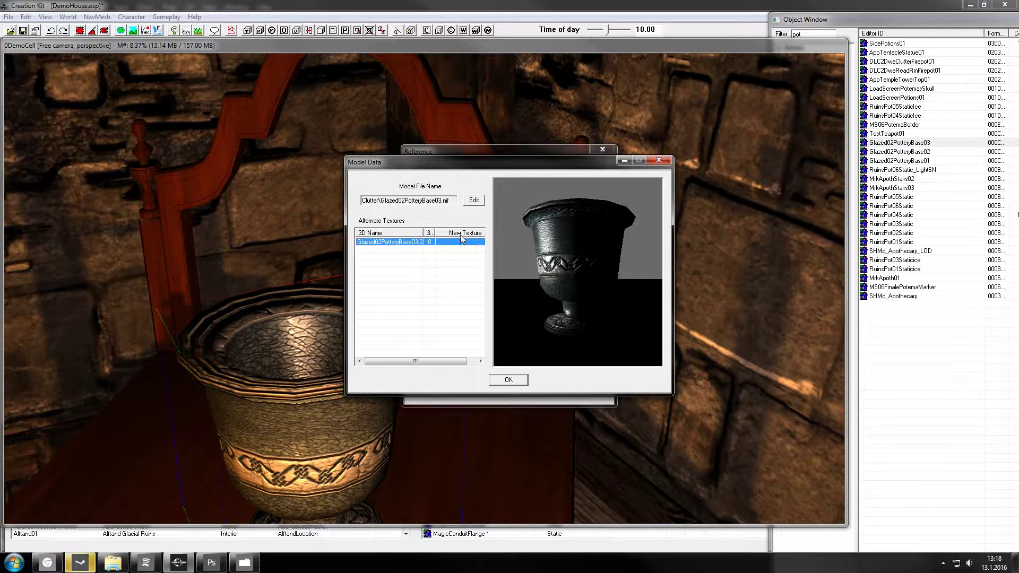
pyautogui.doubleClick(459, 243)
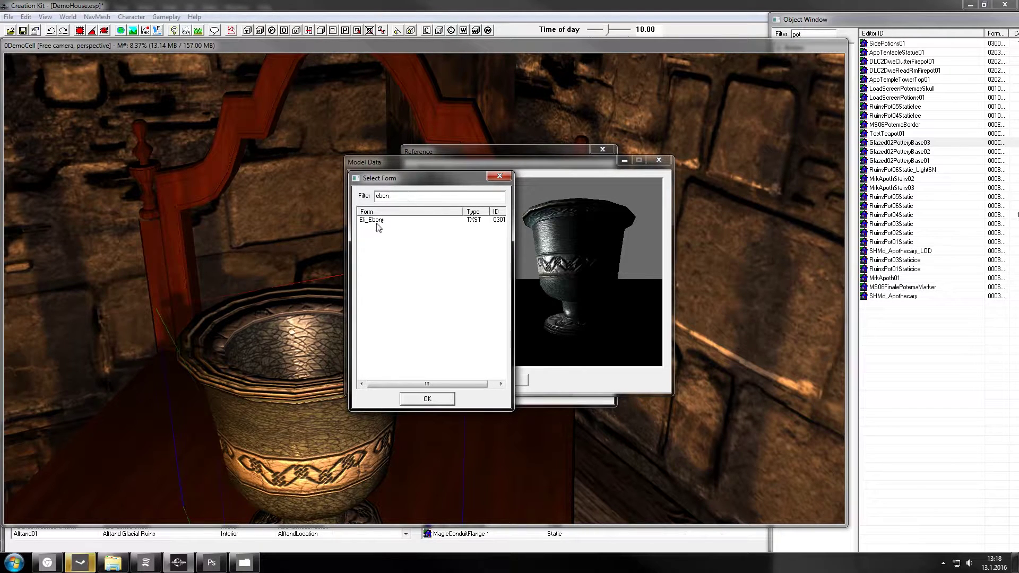
pyautogui.doubleClick(378, 220)
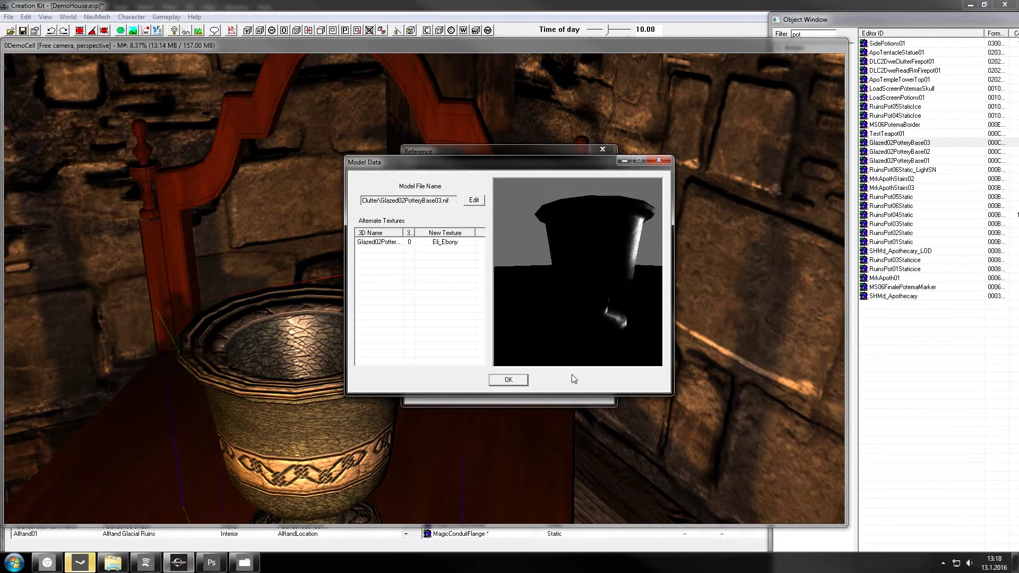
pyautogui.click(521, 380)
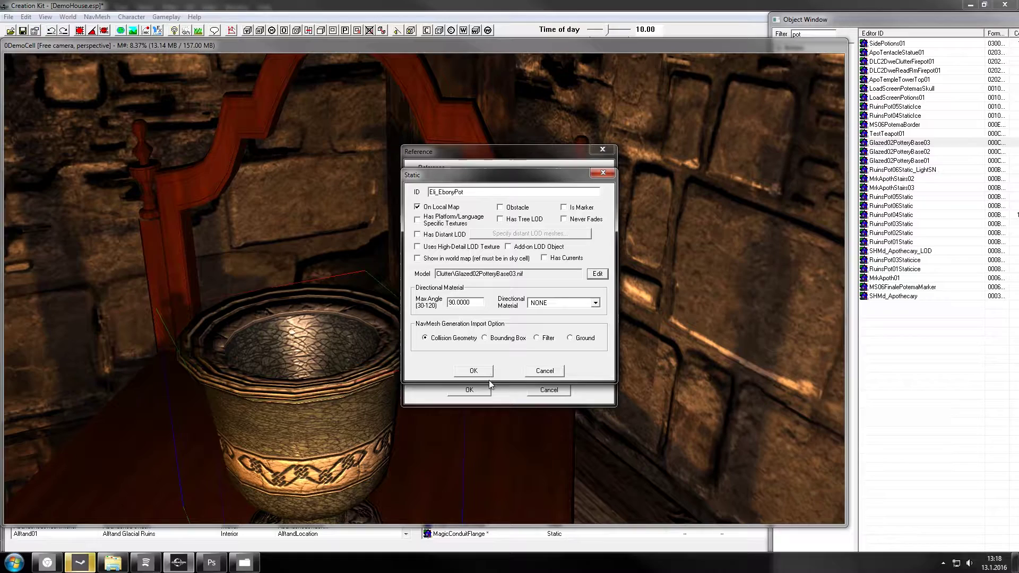
# Step: Save the edited static as a new form and accept the placed pot's reference settings
pyautogui.click(477, 373)
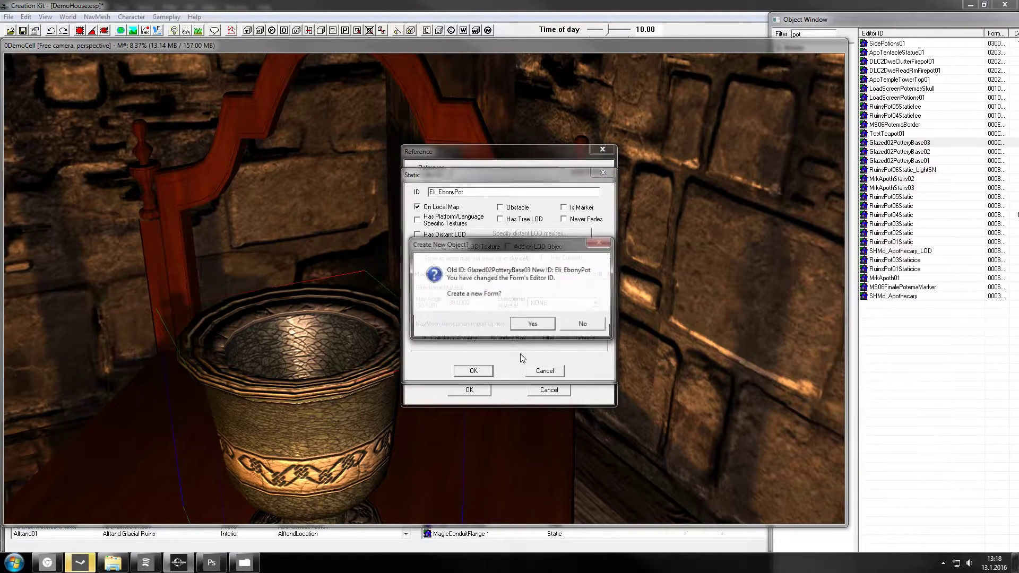
pyautogui.click(532, 325)
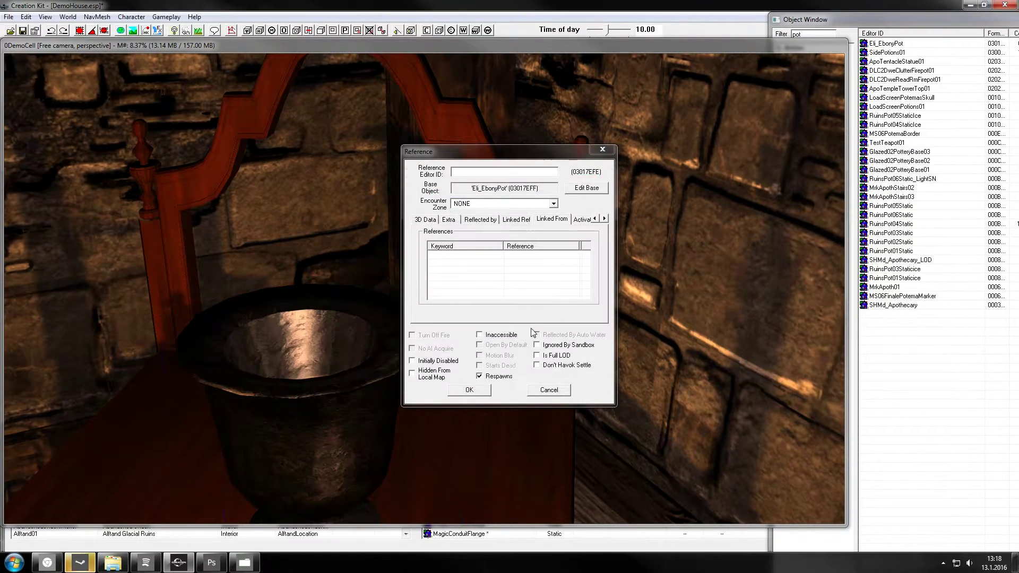
pyautogui.click(469, 391)
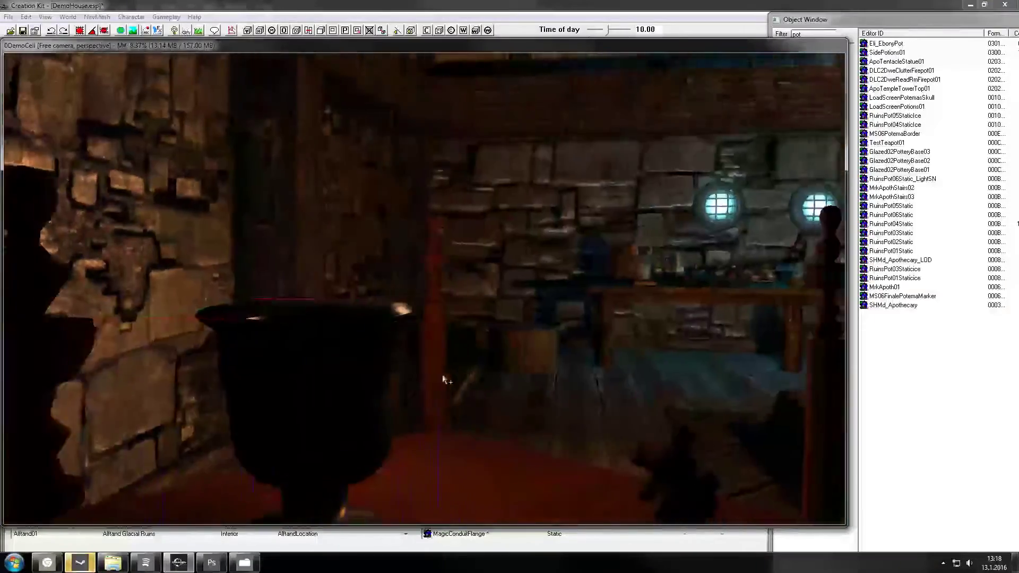
pyautogui.keyDown('shift'); pyautogui.moveTo(444, 379); pyautogui.dragTo(359, 407, button='middle'); pyautogui.keyUp('shift')
pyautogui.moveTo(581, 305); pyautogui.dragTo(619, 292, button='middle')
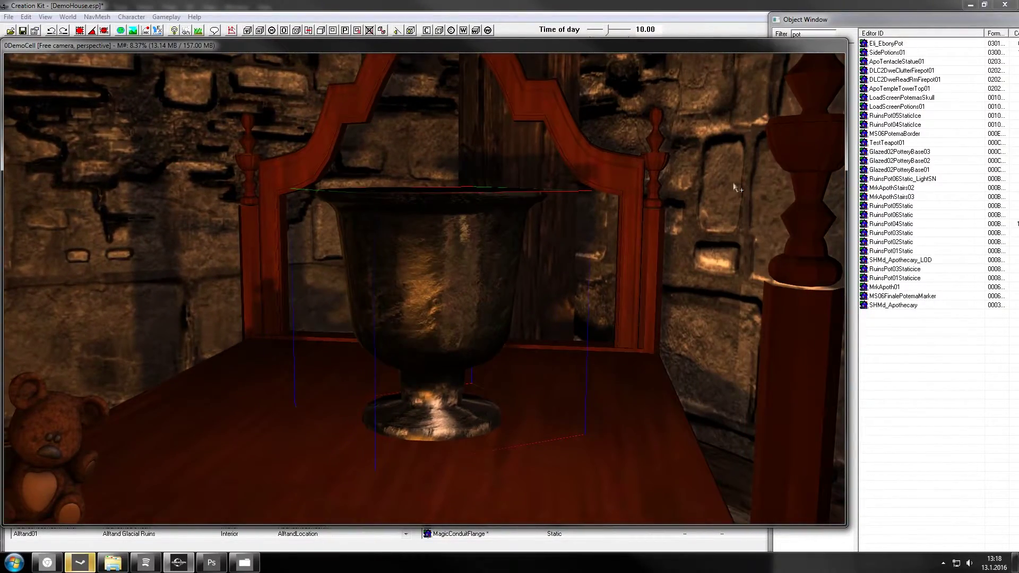
pyautogui.moveTo(467, 273); pyautogui.dragTo(460, 291, button='middle')
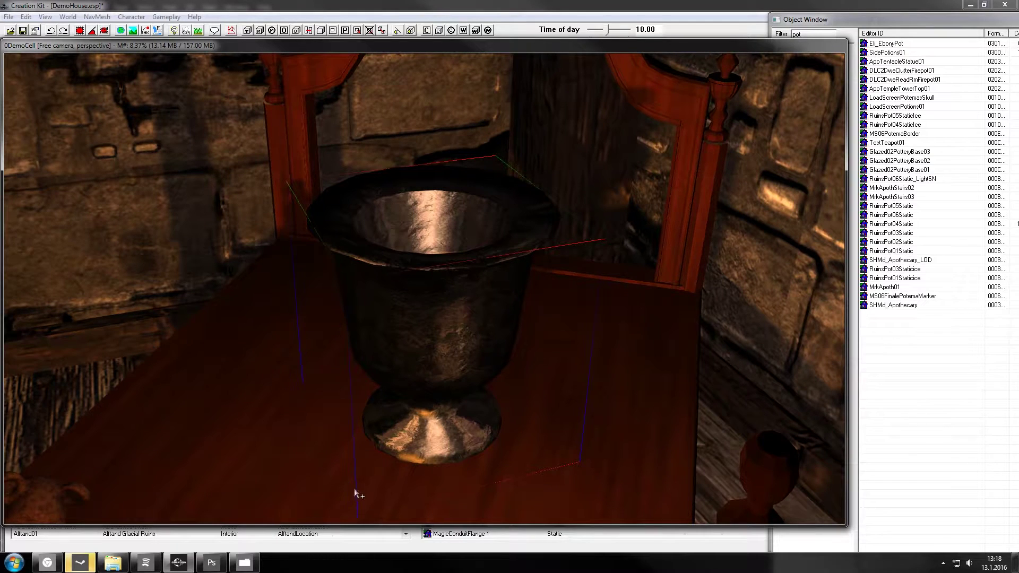
# Step: Open brandybottle.nif from the The_Funktasm mesh folder in NifSkope and show the BSShaderTextureSet of its WineBottle02A shape
pyautogui.click(112, 563)
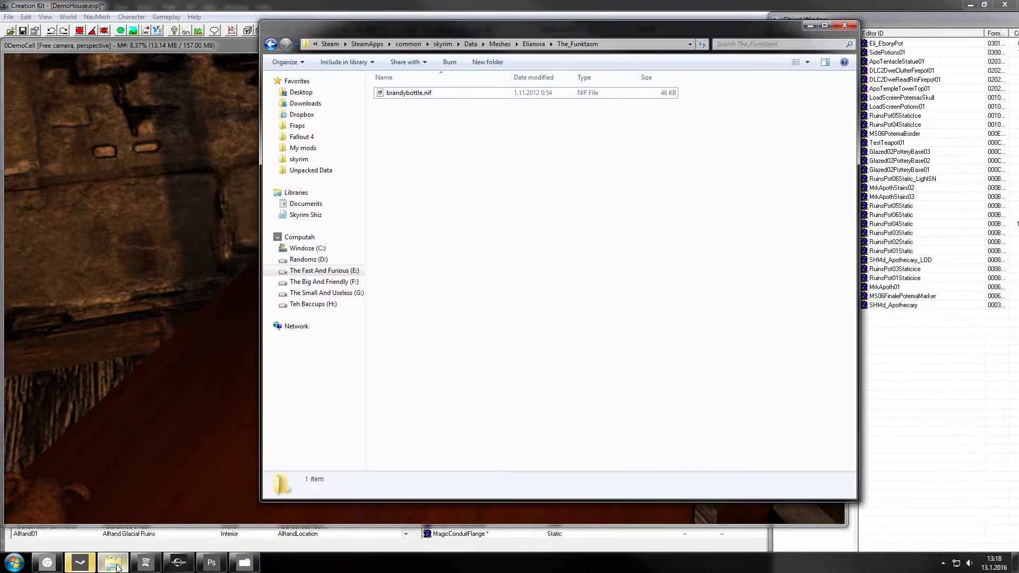
pyautogui.doubleClick(407, 95)
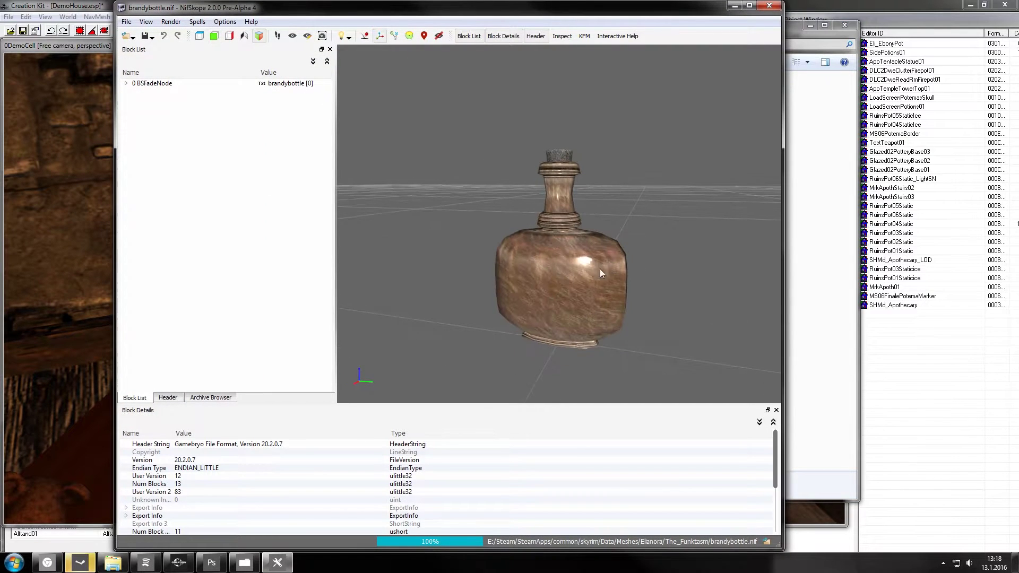
pyautogui.click(585, 254)
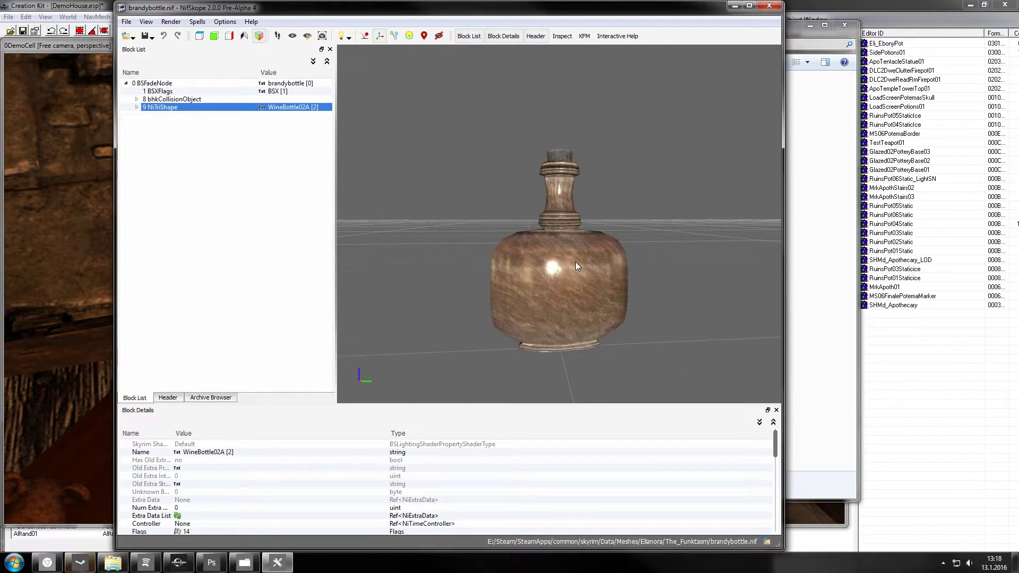
pyautogui.moveTo(559, 144); pyautogui.dragTo(616, 268)
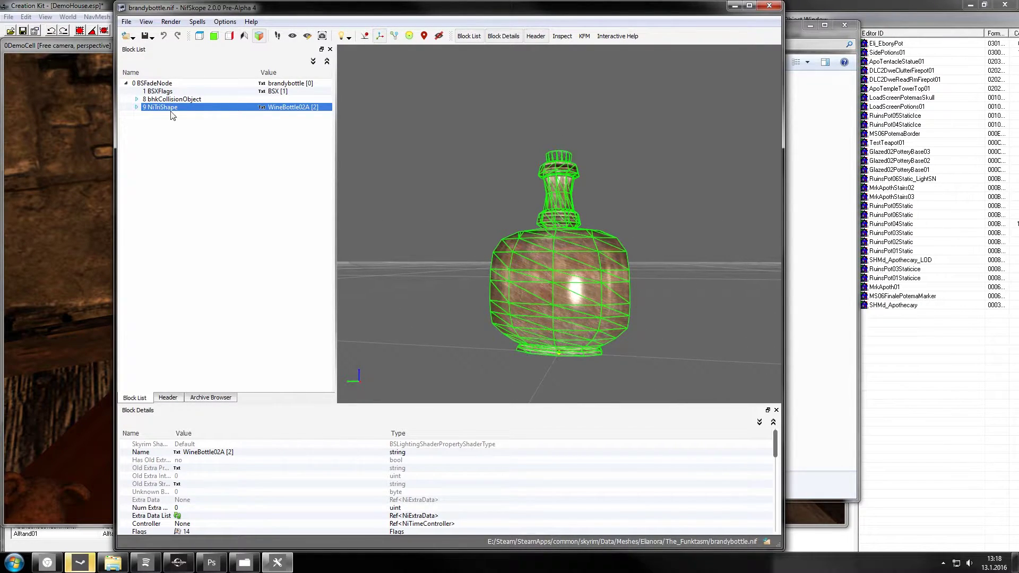
pyautogui.click(136, 107)
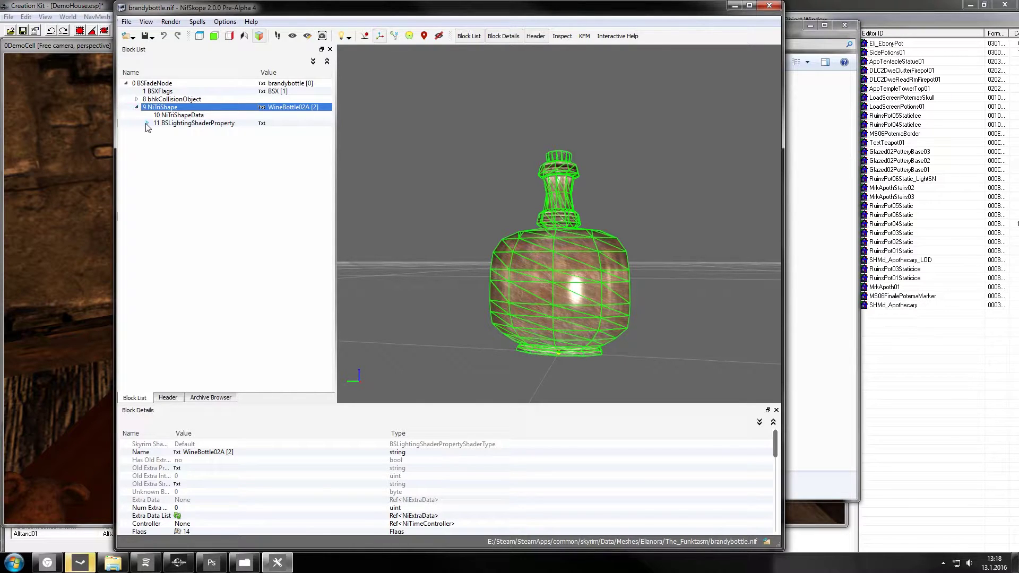
pyautogui.click(147, 123)
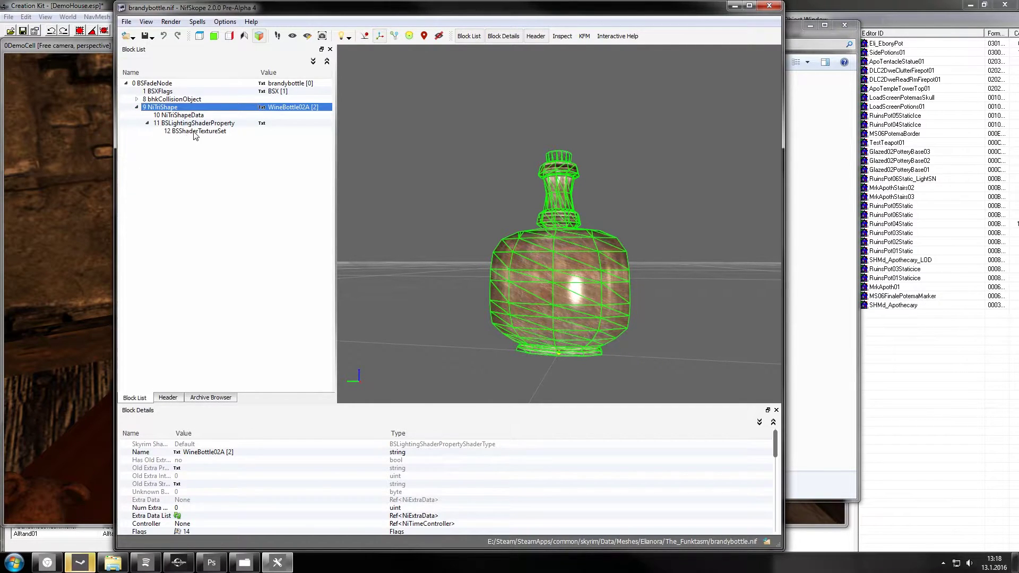
pyautogui.click(196, 132)
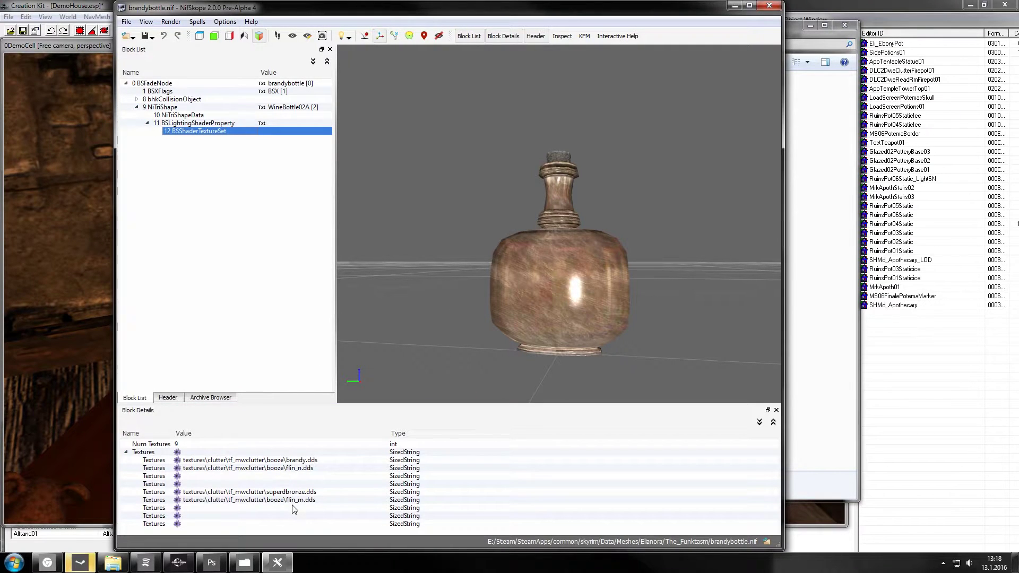
# Step: Replace the bottle's diffuse texture brandy.dds with Copper_d.dds from the Textures folder
pyautogui.moveTo(590, 256); pyautogui.dragTo(421, 184)
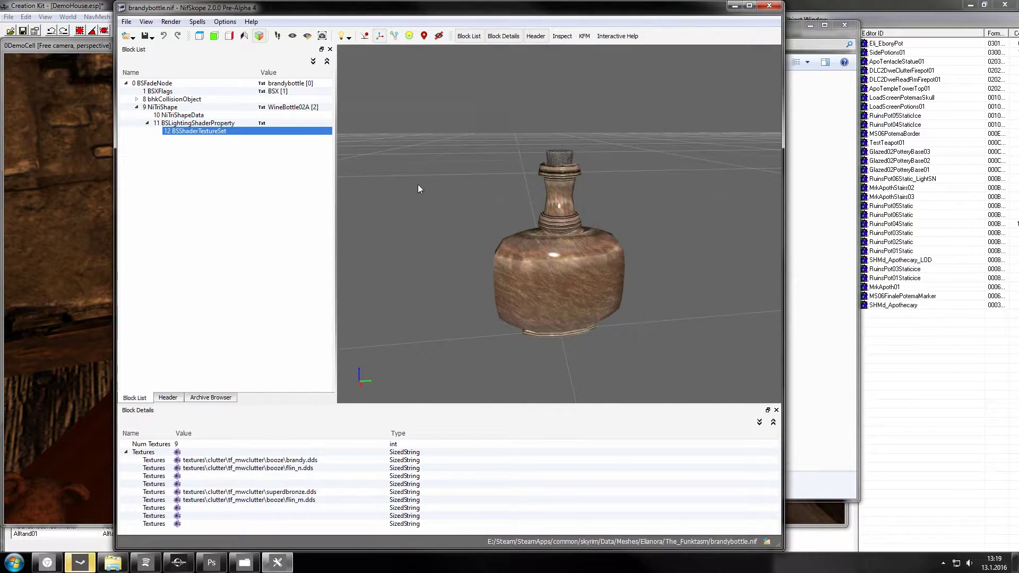
pyautogui.click(286, 453)
pyautogui.click(290, 467)
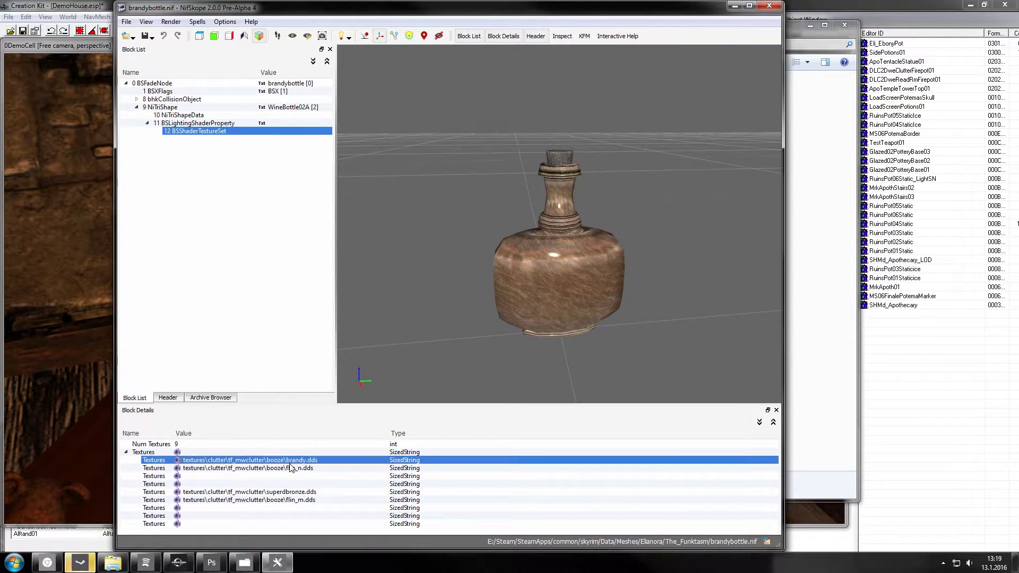
pyautogui.click(178, 462)
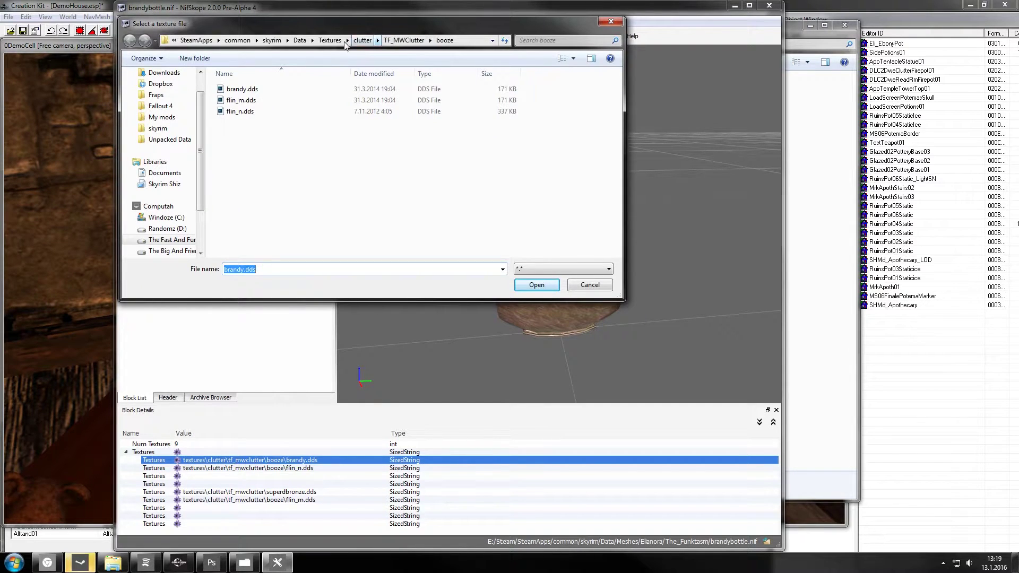
pyautogui.click(330, 40)
pyautogui.click(261, 113)
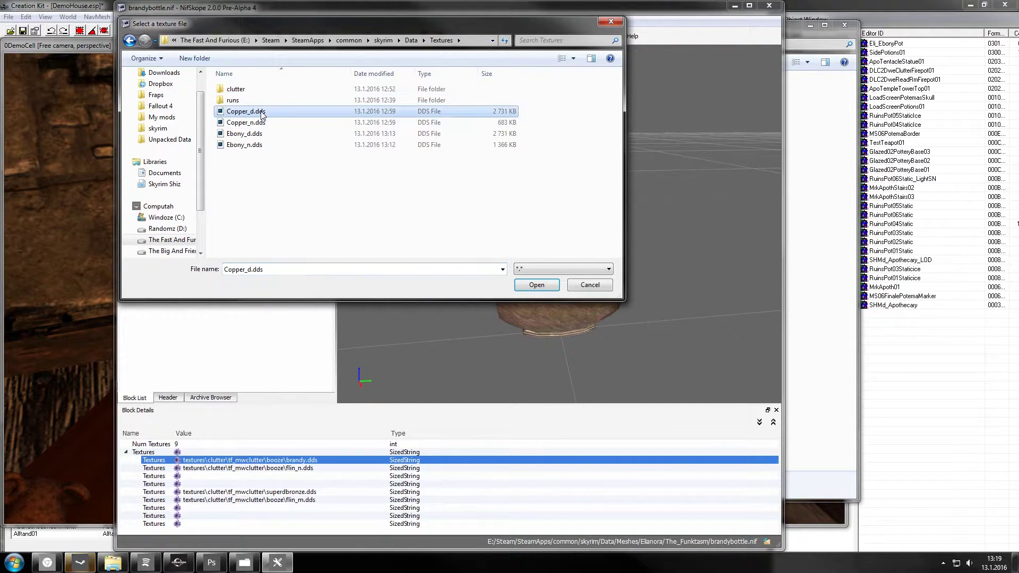
pyautogui.doubleClick(261, 113)
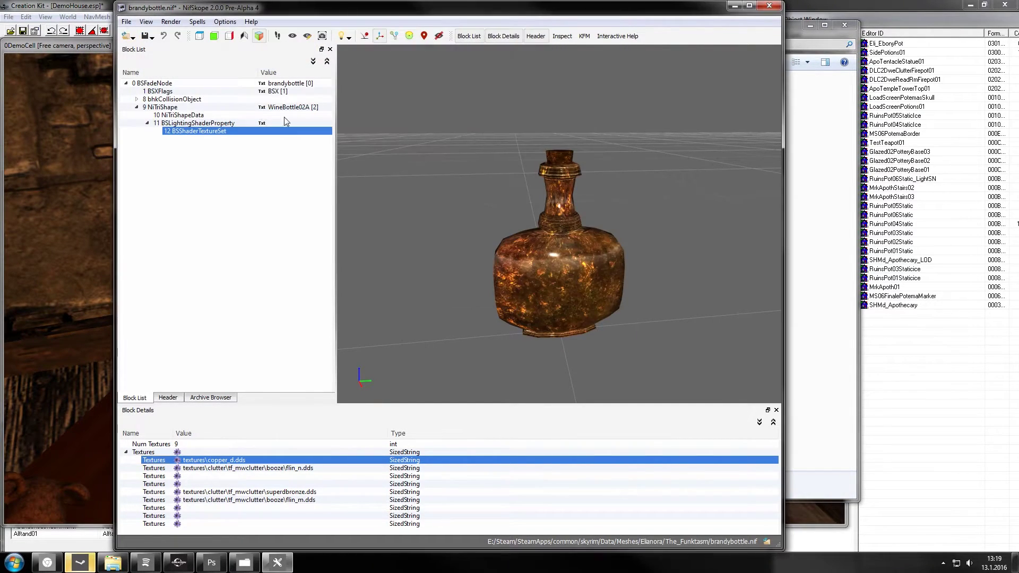
# Step: Replace the bottle's normal map flin_n.dds with Copper_n.dds from the Textures folder
pyautogui.click(177, 468)
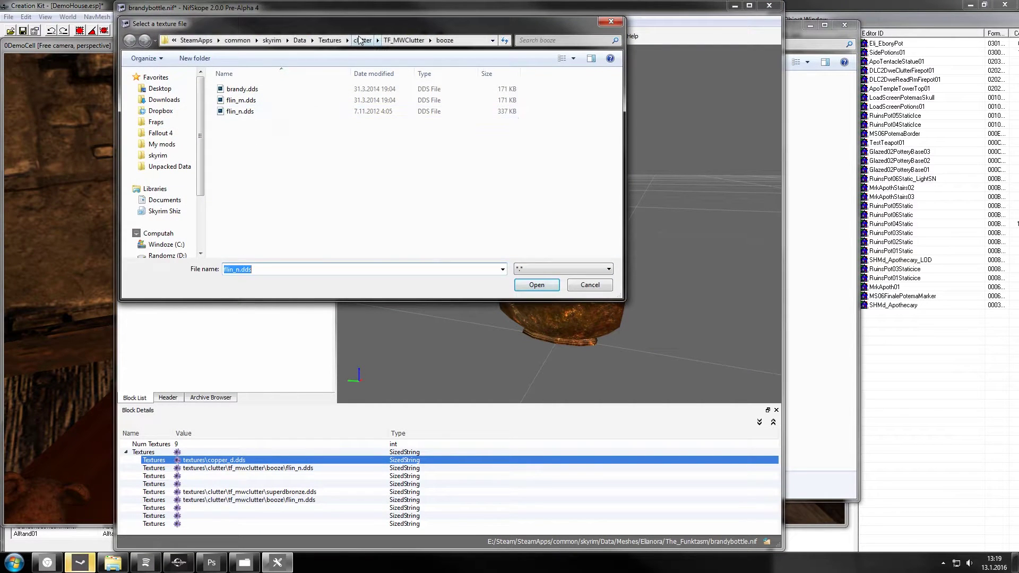
pyautogui.click(330, 40)
pyautogui.click(260, 123)
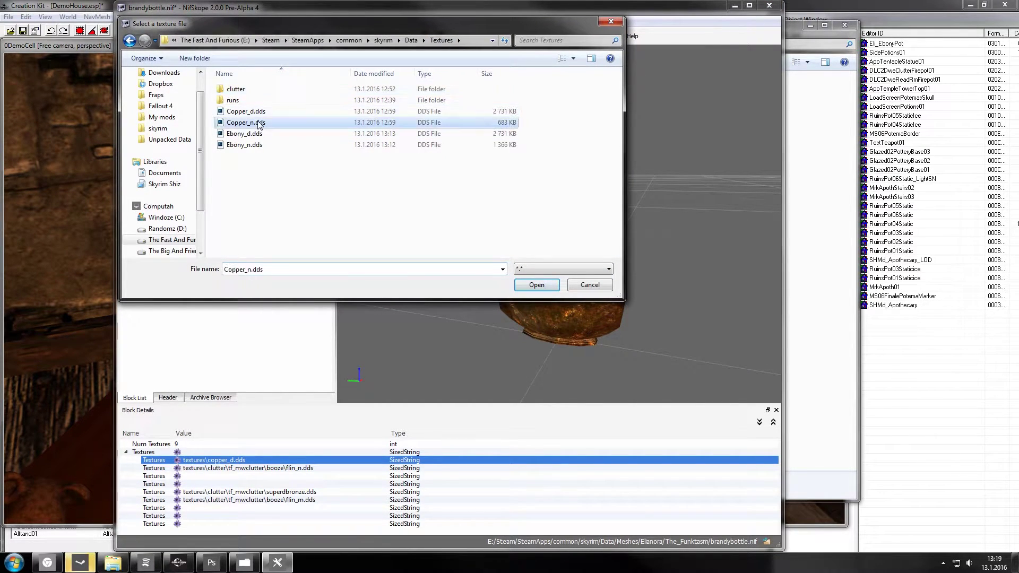
pyautogui.doubleClick(260, 124)
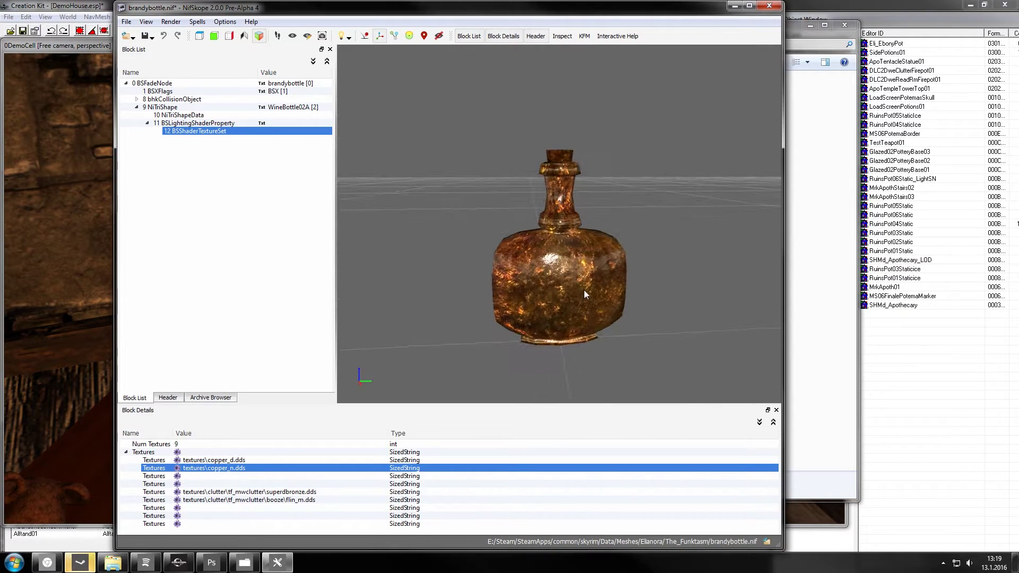
# Step: Edit the superdbronze.dds cubemap path and replace everything after textures\ with the copied ID Eli_EbonyPot
pyautogui.click(276, 492)
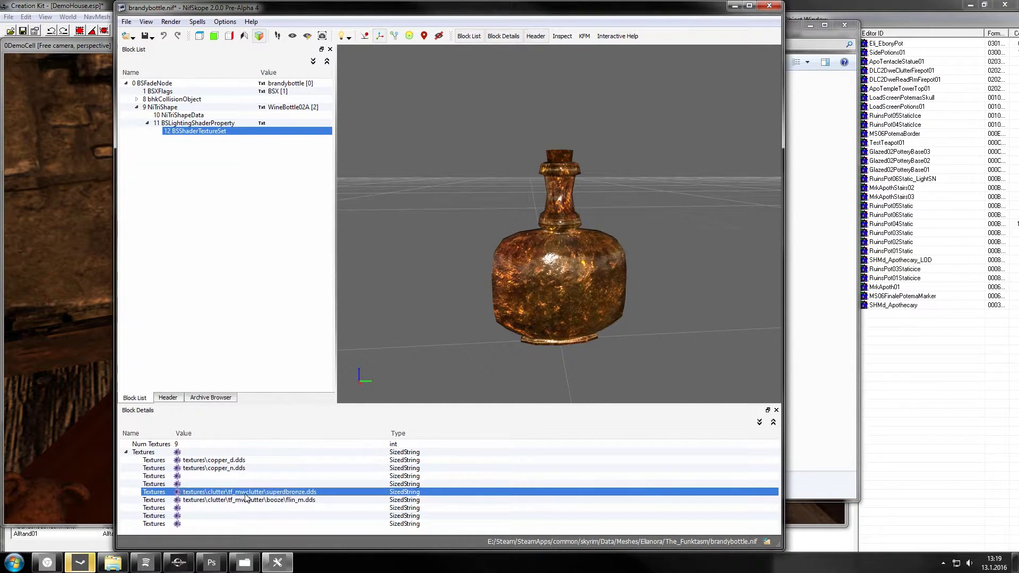
pyautogui.doubleClick(192, 491)
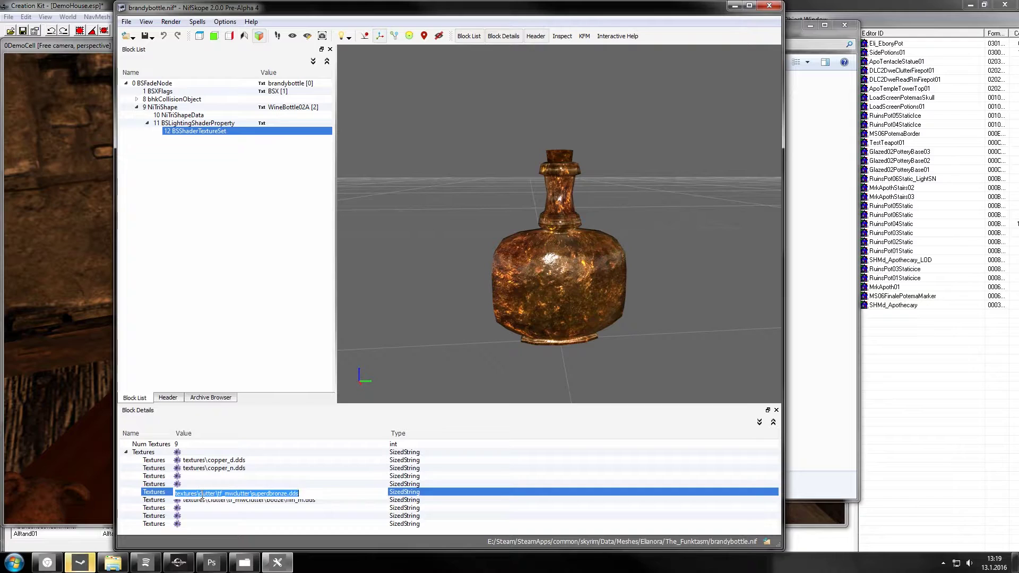
pyautogui.moveTo(199, 493); pyautogui.dragTo(300, 494)
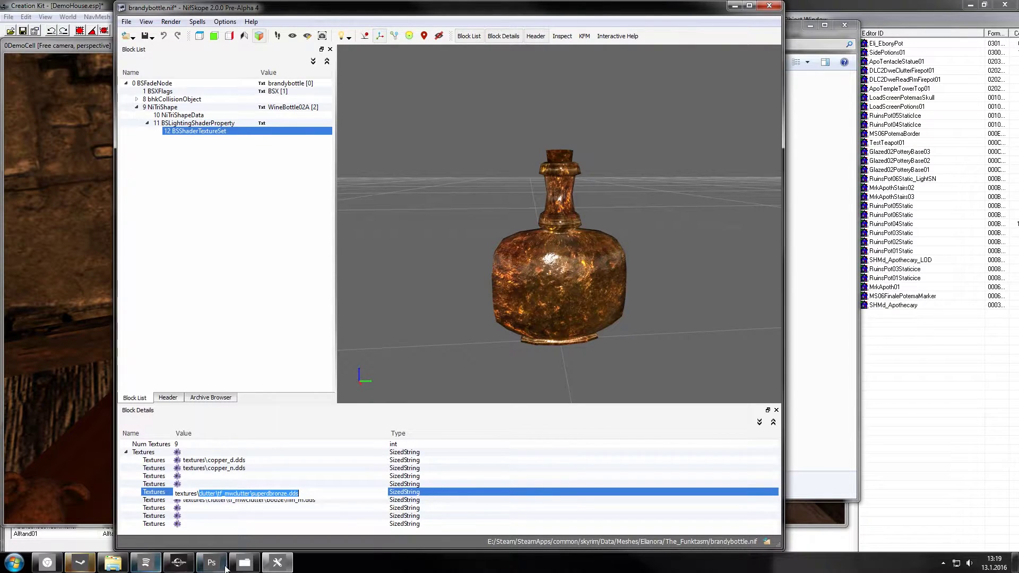
pyautogui.write('Eli_EbonyPot')
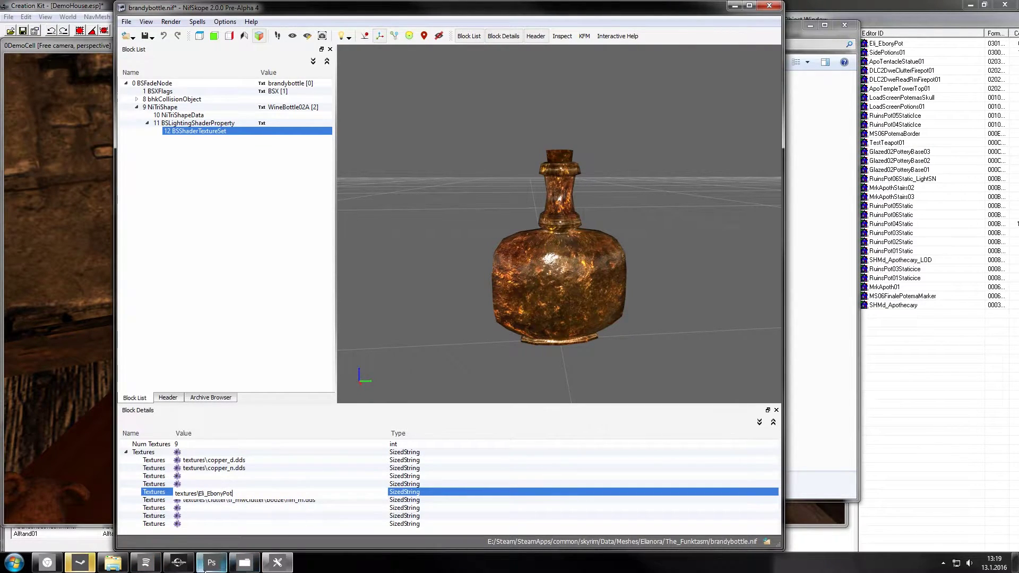
# Step: Switch to the Creation Kit, filter the texture sets for "ebony", and copy Eli_Ebony's environment path cubemaps\ore_ebony_e.dds
pyautogui.click(179, 564)
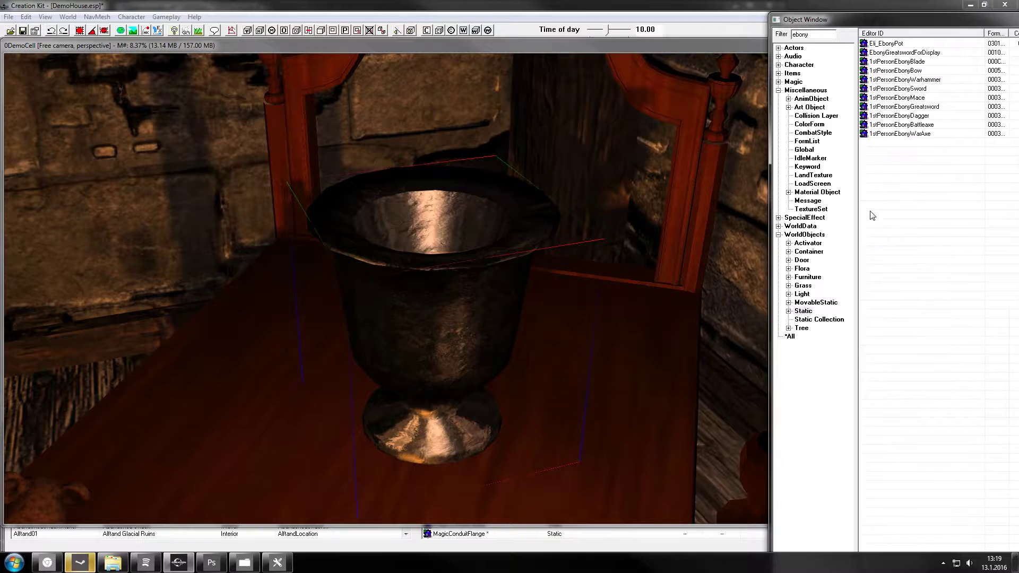
pyautogui.click(819, 210)
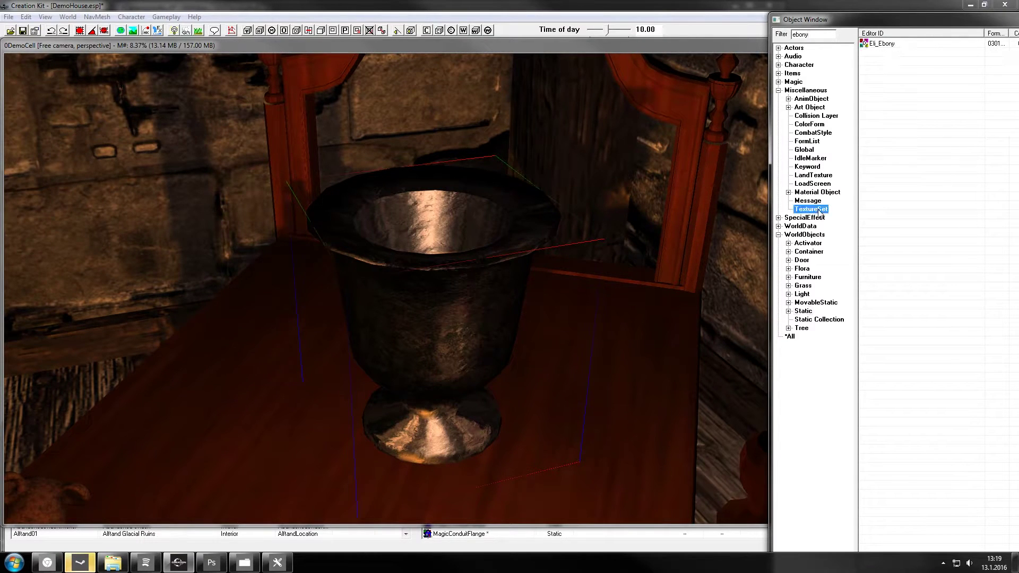
pyautogui.doubleClick(892, 46)
pyautogui.click(441, 177)
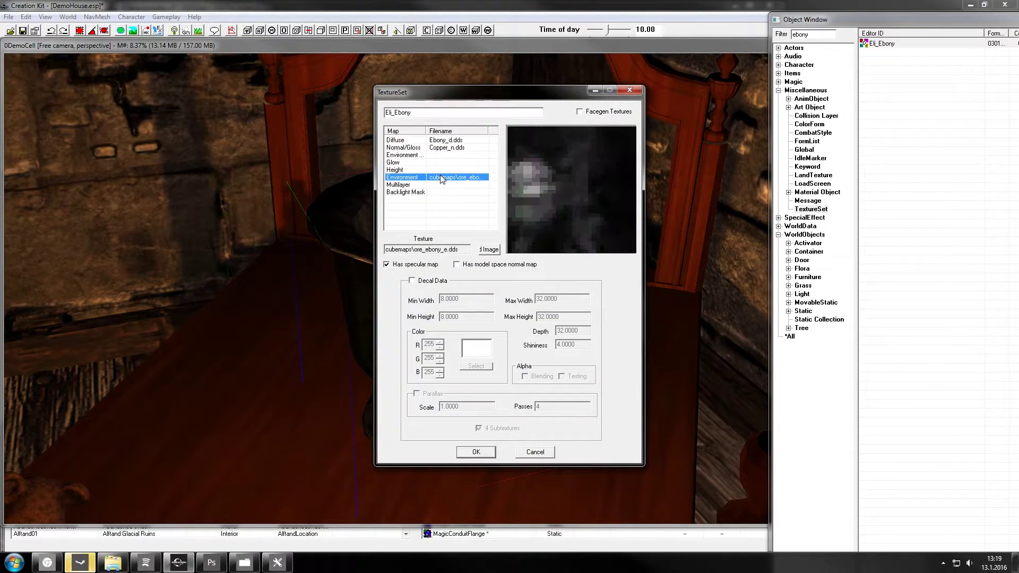
pyautogui.doubleClick(466, 249)
pyautogui.hotkey('ctrl', 'c')
# Step: Return to NifSkope and complete the bottle's cubemap path as textures\cubemaps\ore_ebony_e.dds
pyautogui.moveTo(280, 567)
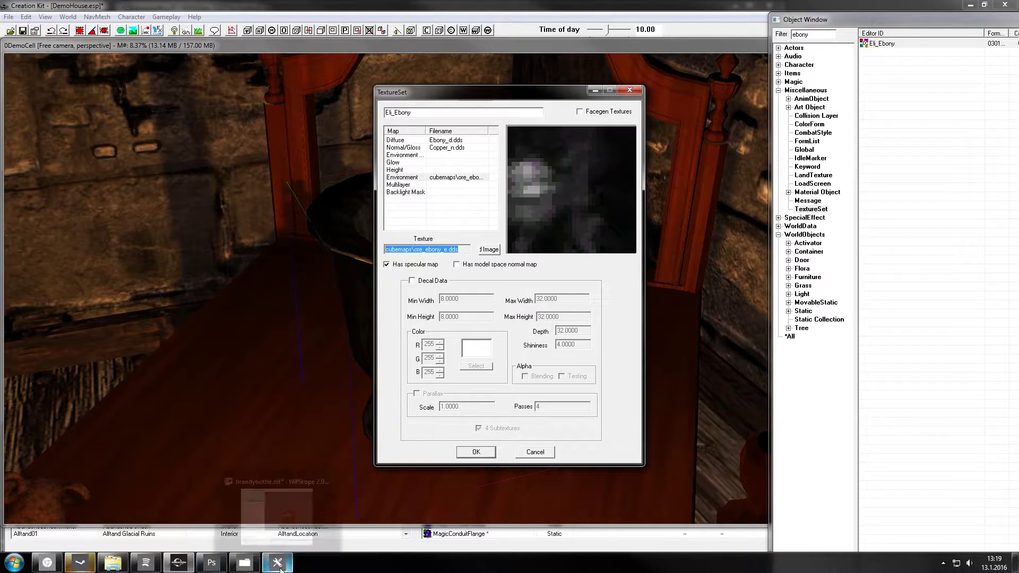
pyautogui.click(289, 510)
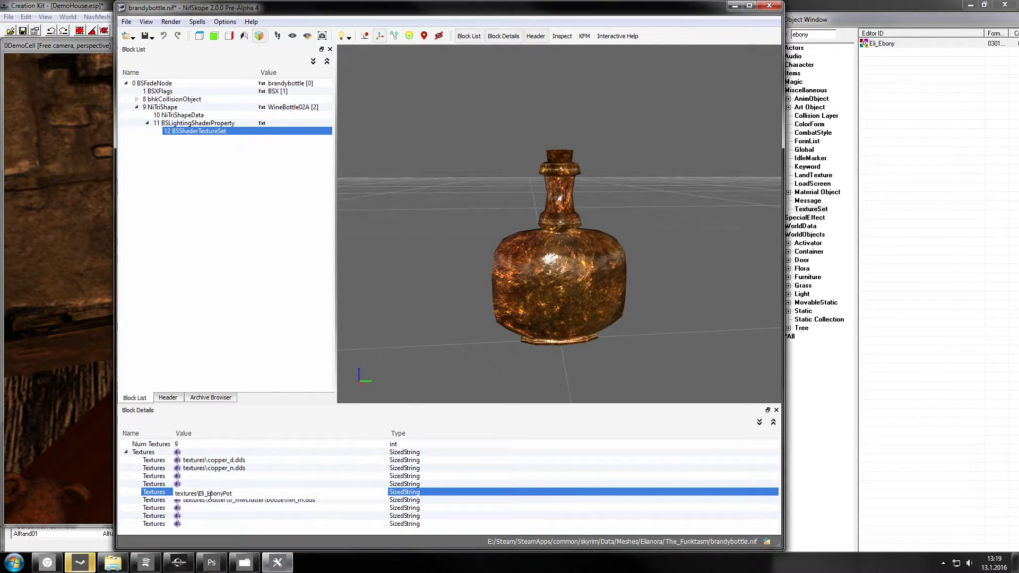
pyautogui.moveTo(209, 493); pyautogui.dragTo(232, 494)
pyautogui.hotkey('ctrl', 'v')
pyautogui.click(306, 518)
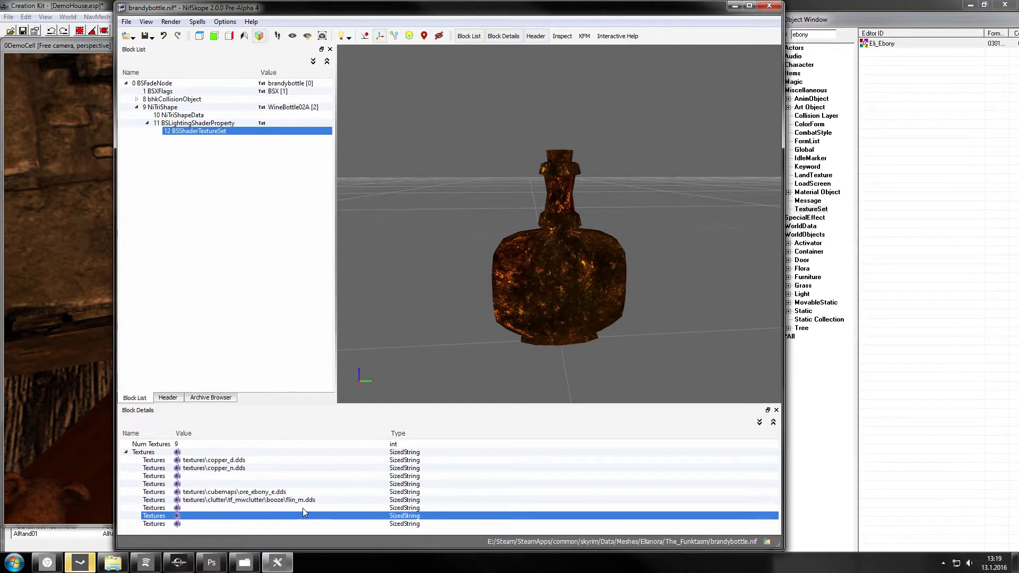
pyautogui.click(302, 501)
pyautogui.moveTo(542, 268); pyautogui.dragTo(406, 277)
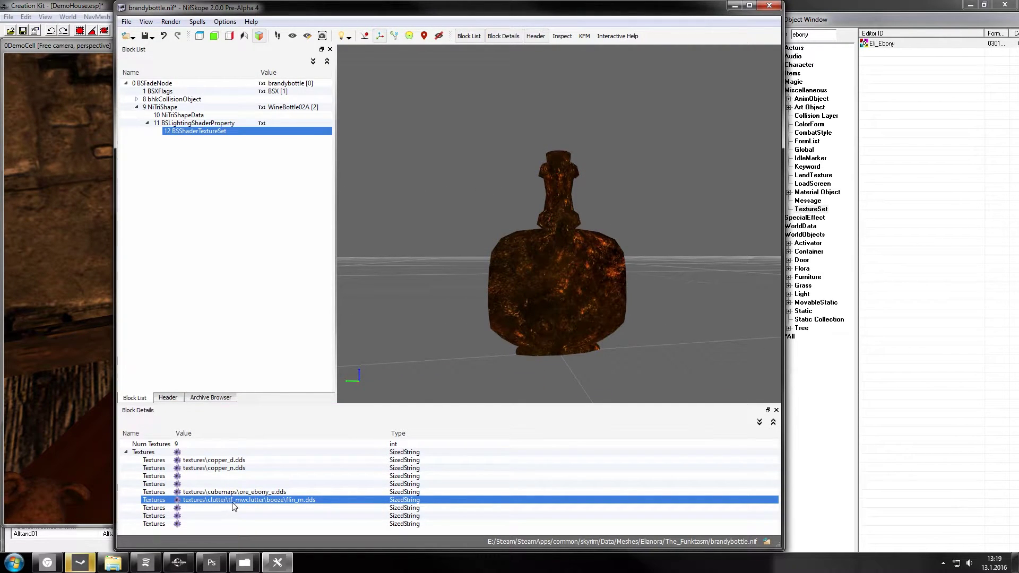
# Step: Replace the bottle's flin_m.dds mask path with textures\cubemaps\ore_ebony_e.dds, matching its cubemap path
pyautogui.doubleClick(261, 491)
pyautogui.hotkey('ctrl', 'c')
pyautogui.click(277, 502)
pyautogui.doubleClick(277, 502)
pyautogui.click(272, 510)
pyautogui.doubleClick(303, 501)
pyautogui.hotkey('ctrl', 'v')
pyautogui.click(293, 469)
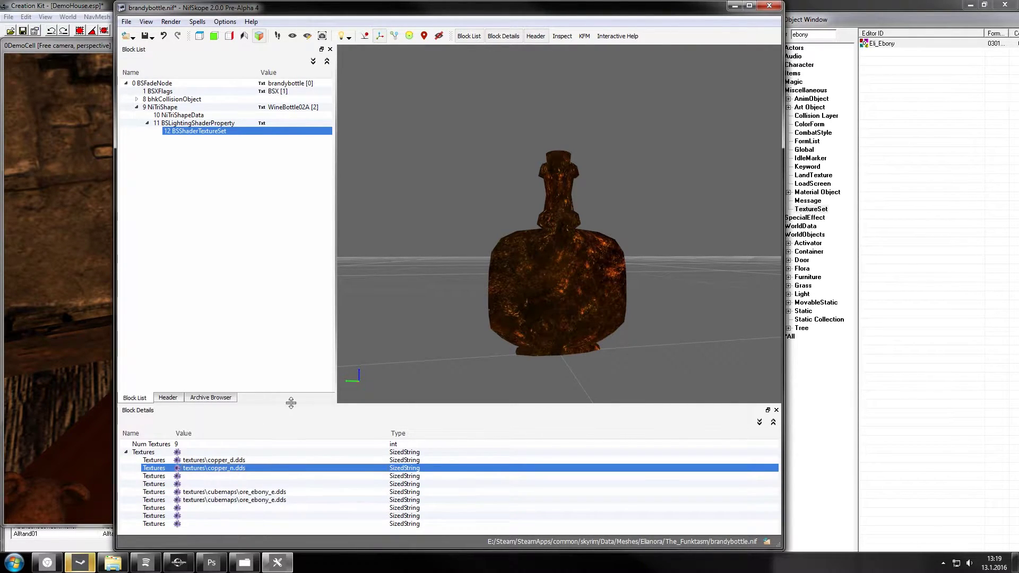
# Step: Save the edited bottle mesh as brandybottle2.nif in the The_Funktasm folder
pyautogui.click(152, 38)
pyautogui.click(162, 62)
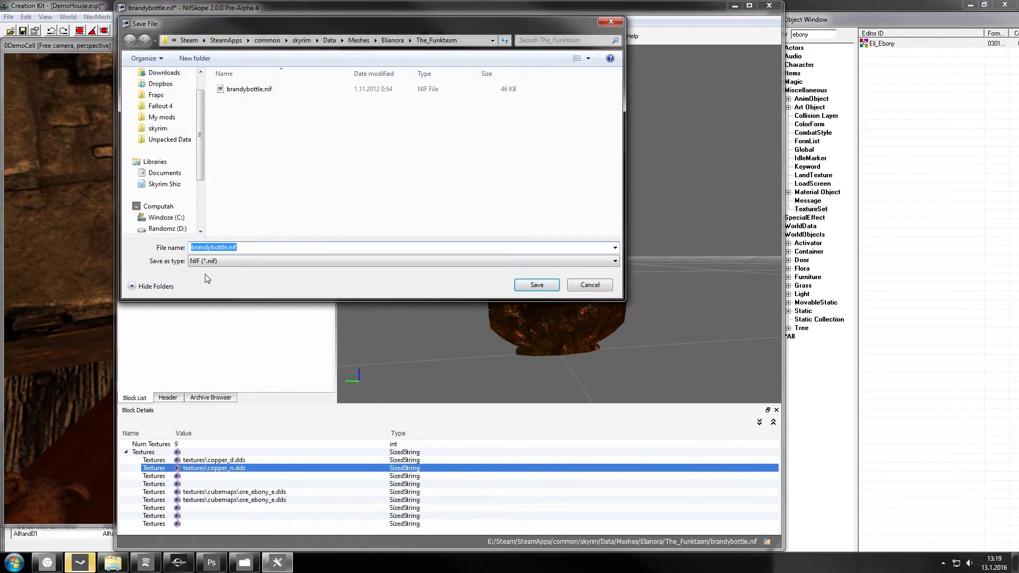
pyautogui.click(229, 248)
pyautogui.write('2')
pyautogui.click(536, 285)
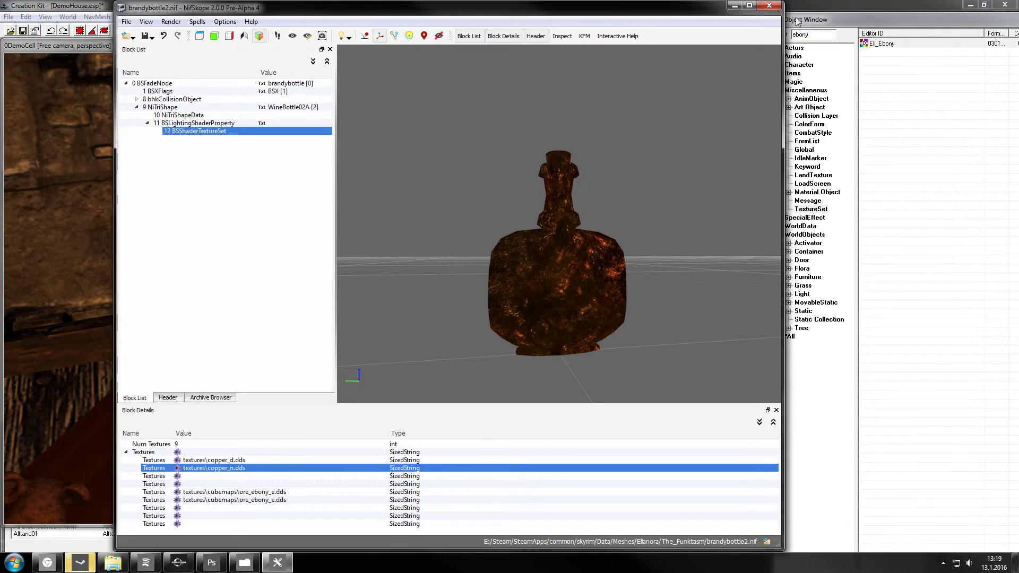
# Step: Return to the Creation Kit, accept the Eli_Ebony texture set, and close the Notepad note without saving
pyautogui.click(272, 492)
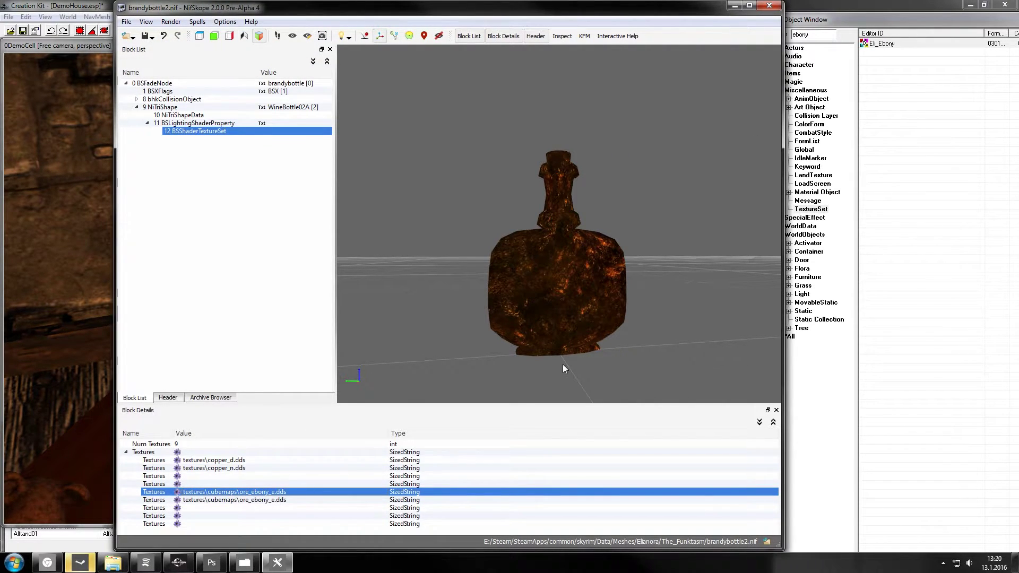
pyautogui.moveTo(563, 364); pyautogui.dragTo(632, 98)
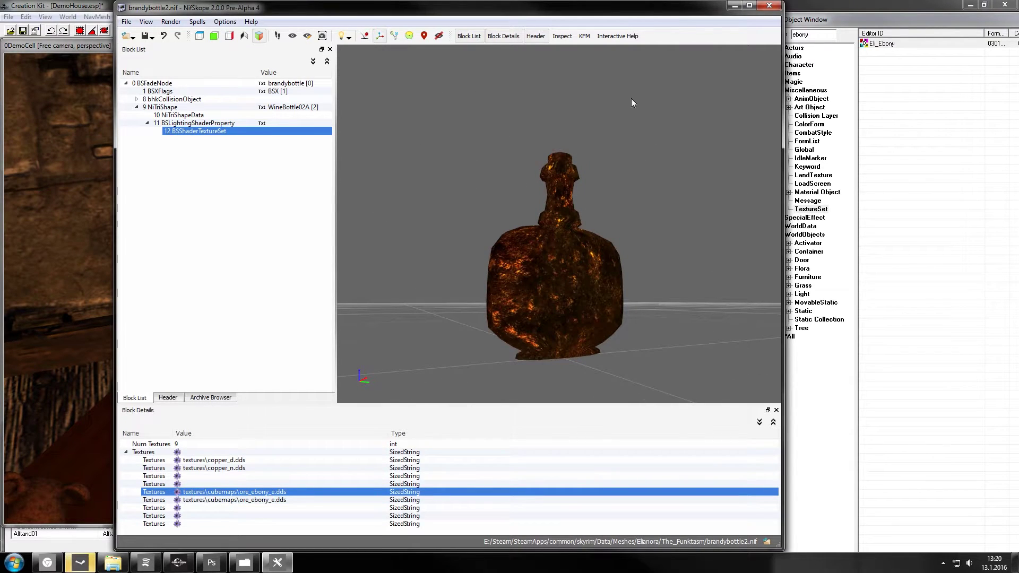
pyautogui.click(769, 6)
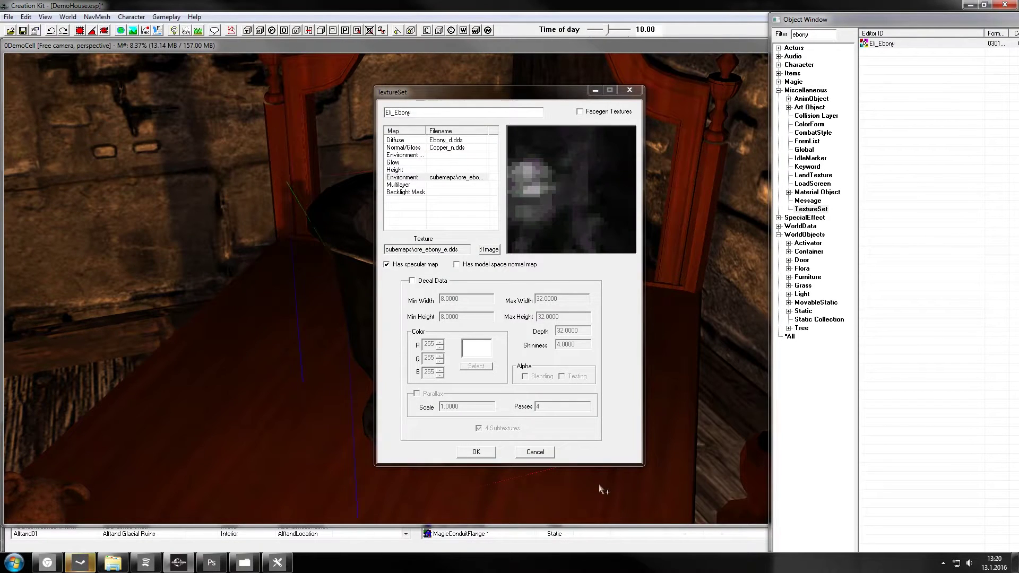
pyautogui.click(476, 452)
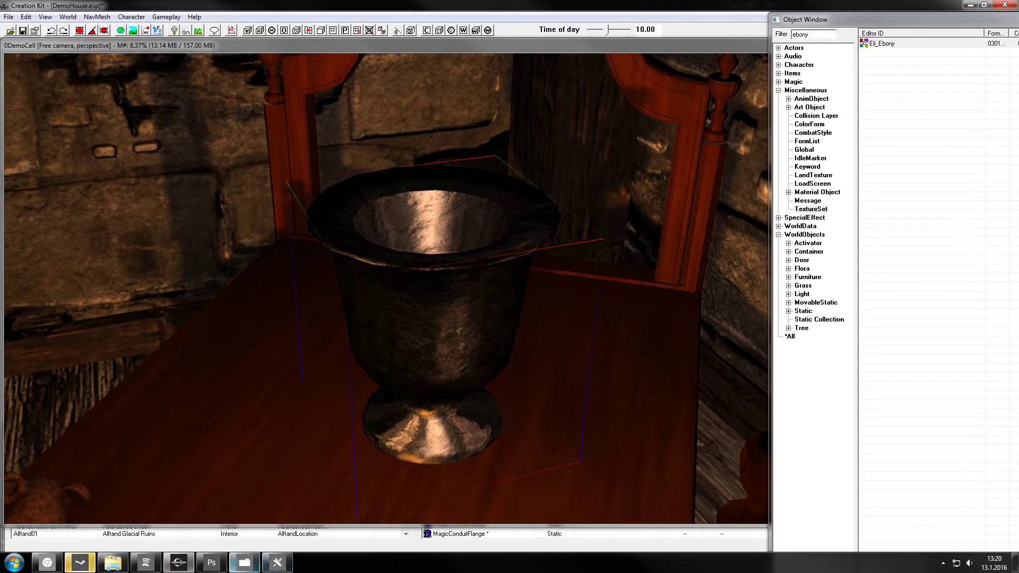
pyautogui.click(244, 563)
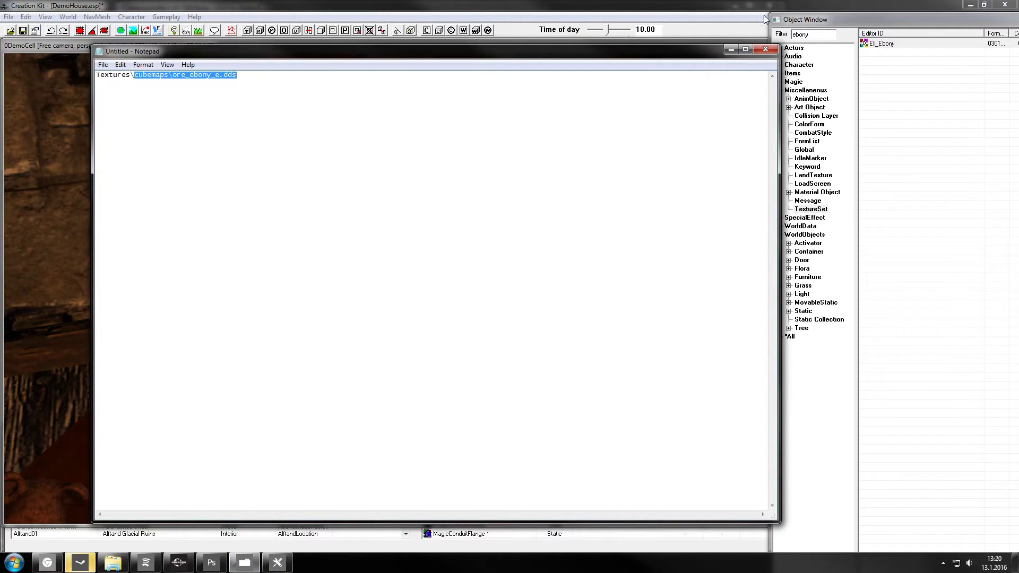
pyautogui.click(765, 49)
pyautogui.click(542, 282)
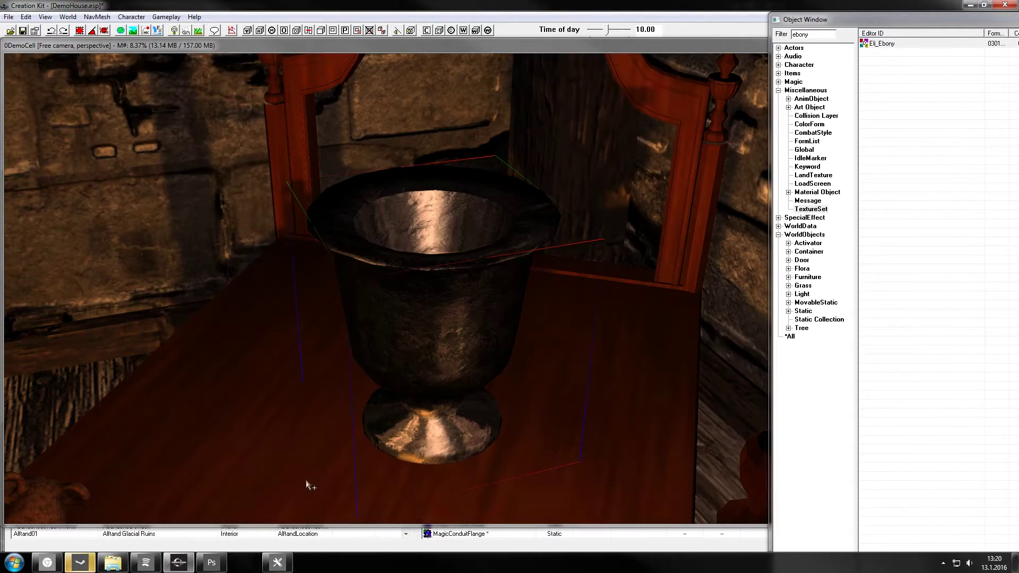
# Step: Bring brandybottle2.nif from the file explorer into the Creation Kit's Static objects as a new static
pyautogui.click(124, 562)
pyautogui.moveTo(517, 30); pyautogui.dragTo(347, 43)
pyautogui.click(879, 164)
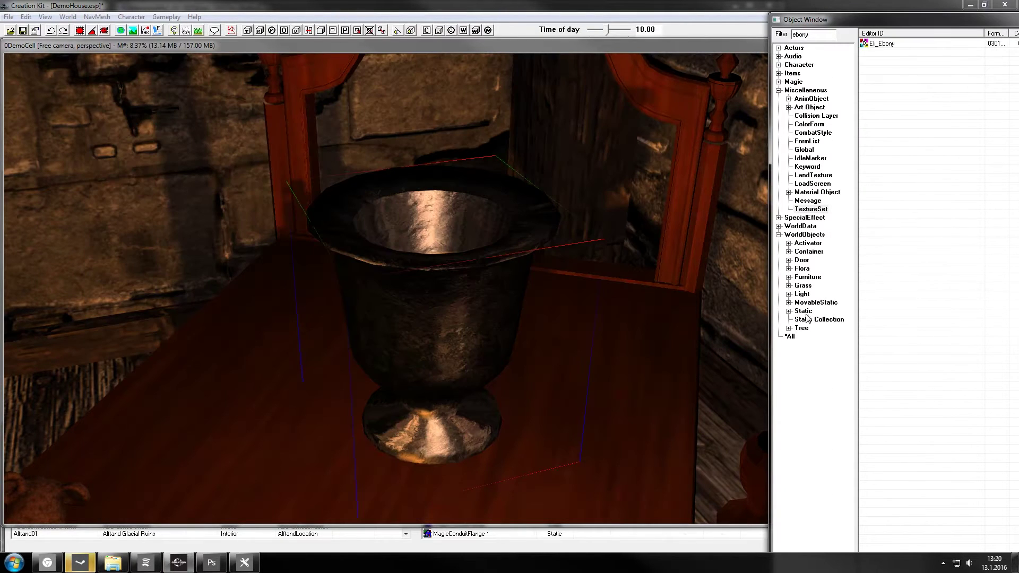
pyautogui.click(112, 563)
pyautogui.moveTo(242, 118); pyautogui.dragTo(867, 60)
pyautogui.click(677, 38)
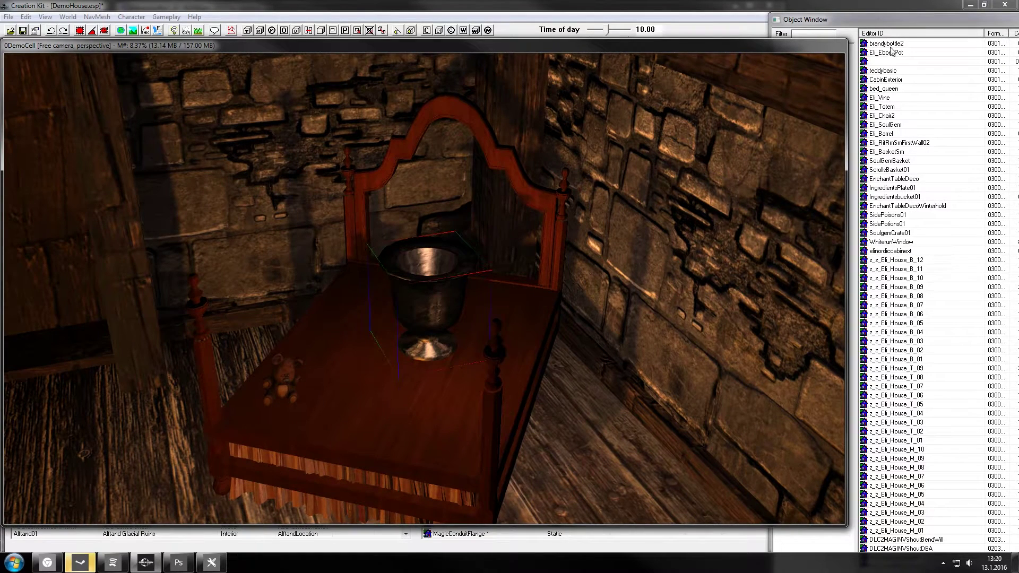
# Step: Place the brandybottle2 static on the table beside the ebony pot and inspect its surface
pyautogui.moveTo(883, 46); pyautogui.dragTo(367, 381)
pyautogui.hotkey('shift', 'f')
pyautogui.scroll(-6, 400, 364)
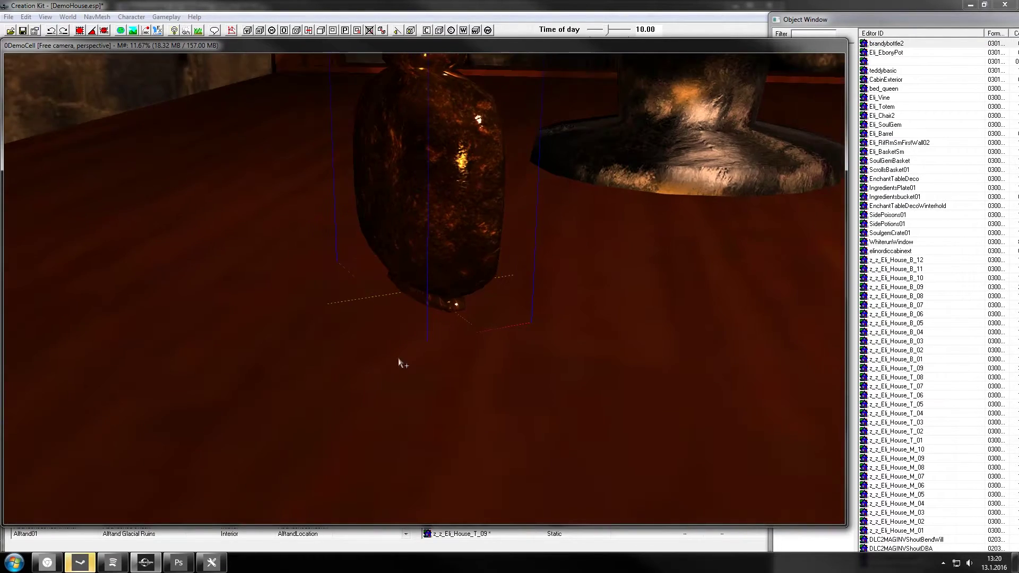
pyautogui.press('shift')
pyautogui.moveTo(470, 256); pyautogui.dragTo(445, 257, button='right')
pyautogui.scroll(4, 449, 225)
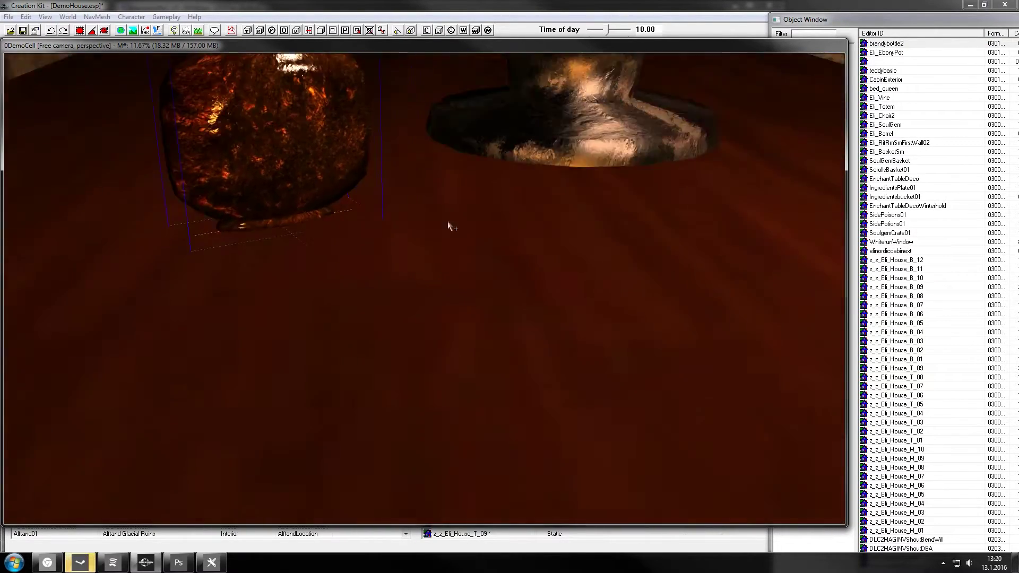
pyautogui.scroll(-3, 452, 226)
pyautogui.press('shift')
pyautogui.keyDown('shift'); pyautogui.moveTo(346, 298); pyautogui.dragTo(328, 272, button='middle'); pyautogui.keyUp('shift')
# Step: Switch to NifSkope and set the shader type of the bottle's BSLightingShaderProperty to Default
pyautogui.click(211, 563)
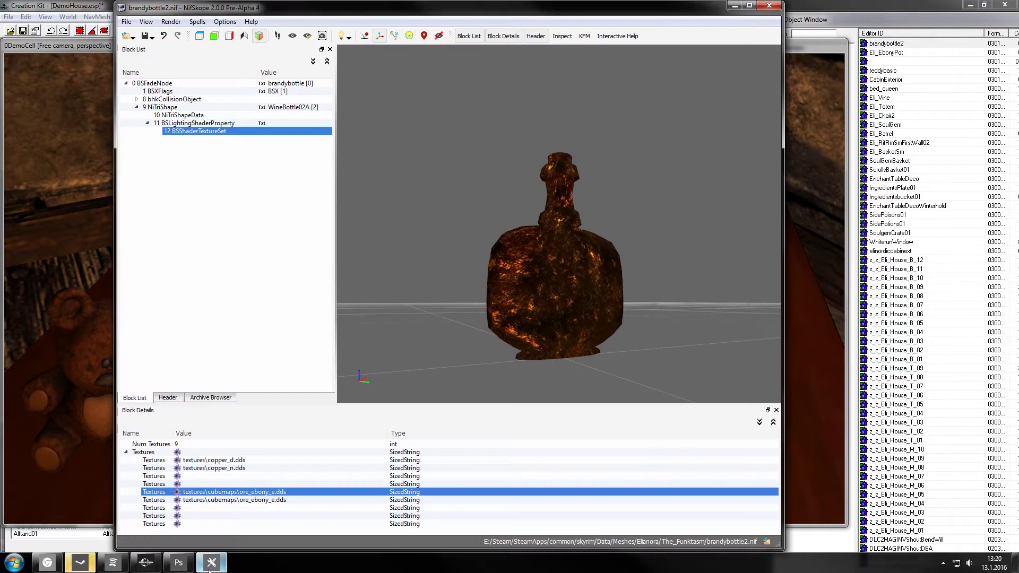
pyautogui.click(581, 278)
pyautogui.click(239, 123)
pyautogui.click(306, 453)
pyautogui.scroll(-1, 305, 458)
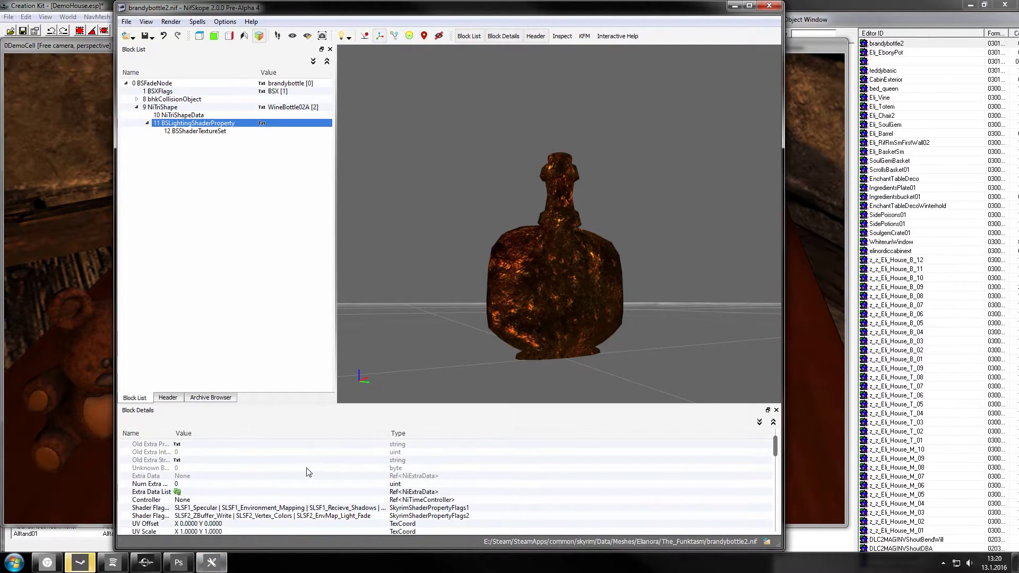
pyautogui.scroll(1, 306, 458)
pyautogui.doubleClick(227, 445)
pyautogui.click(384, 445)
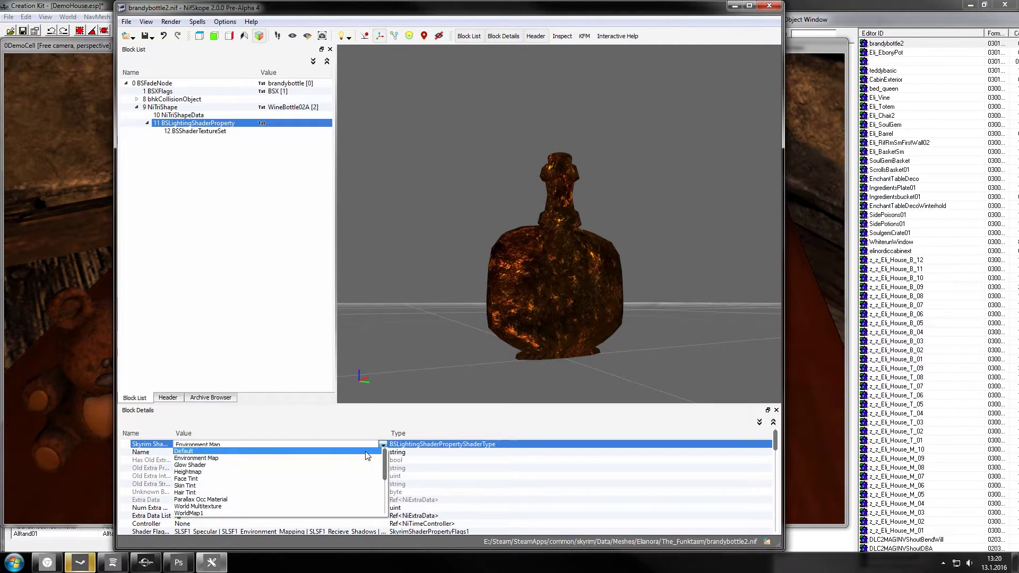
pyautogui.click(184, 451)
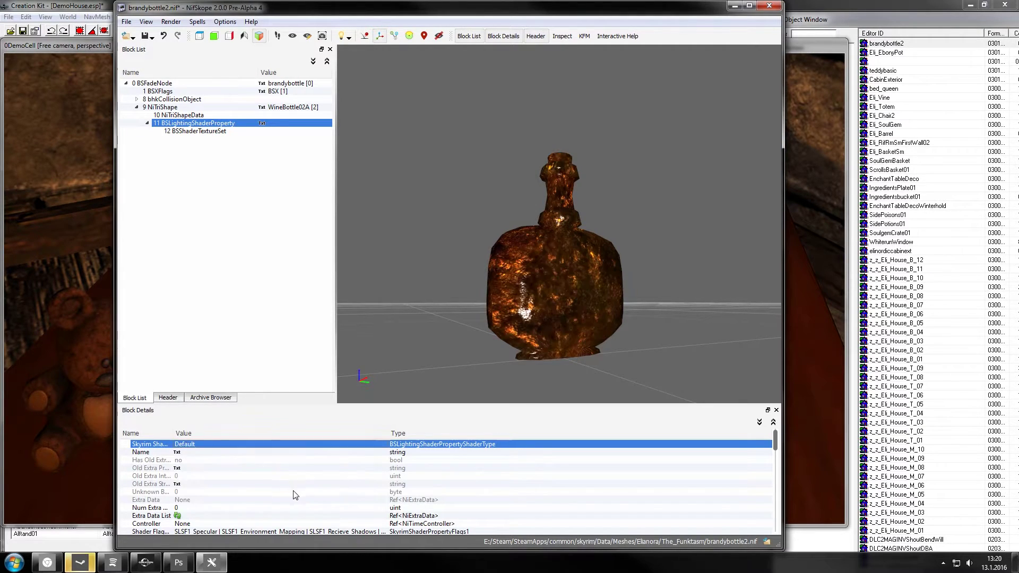
# Step: Disable SLSF1_Environment_Mapping in the bottle's first shader flags and review the remaining shader properties
pyautogui.scroll(-1, 293, 495)
pyautogui.click(366, 508)
pyautogui.doubleClick(366, 508)
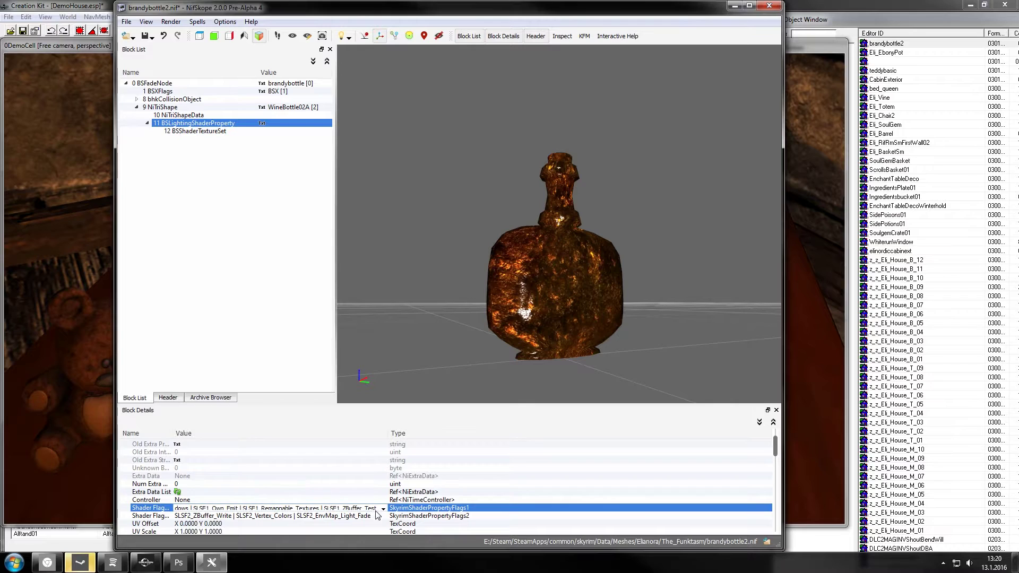
pyautogui.click(382, 508)
pyautogui.scroll(-1, 239, 473)
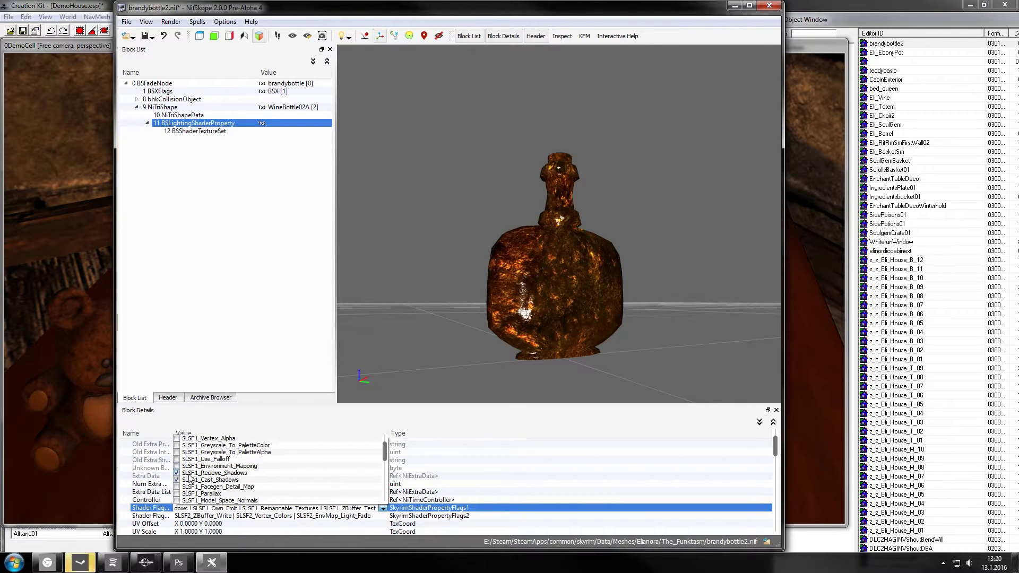
pyautogui.scroll(-6, 281, 474)
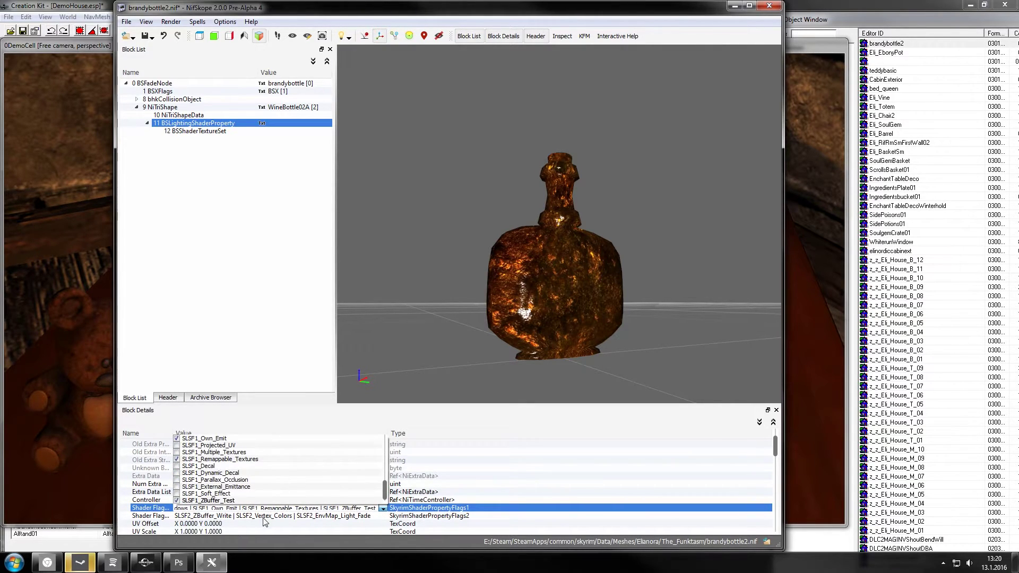
pyautogui.click(369, 516)
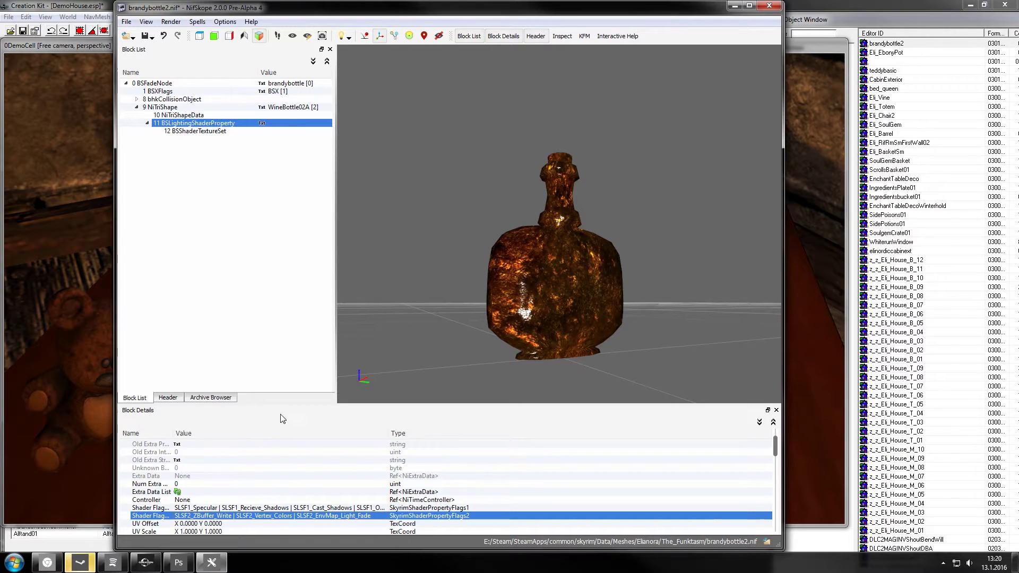
pyautogui.scroll(-3, 239, 435)
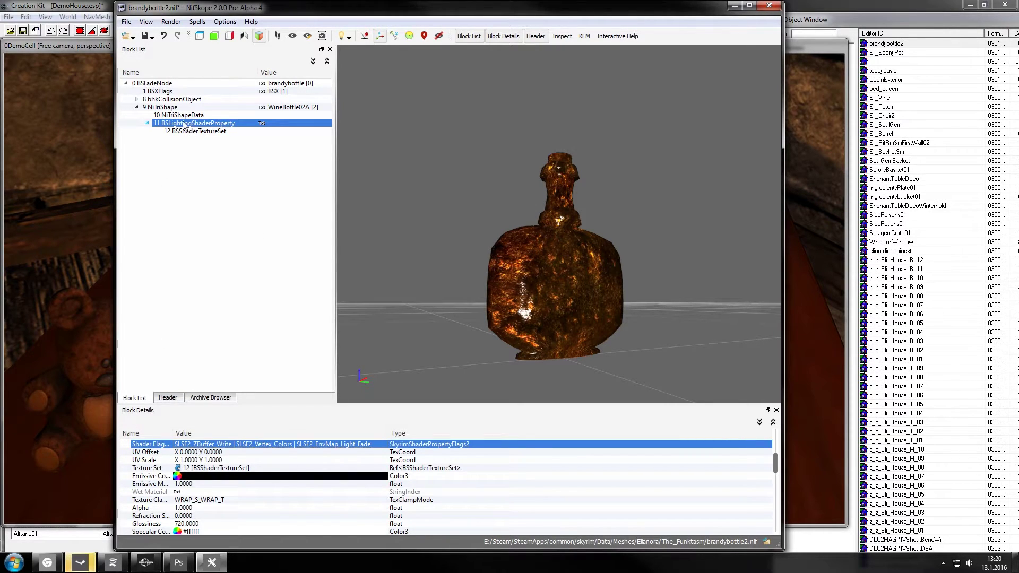
# Step: Clear both textures\cubemaps\ore_ebony_e.dds paths from the bottle's BSShaderTextureSet and save brandybottle2.nif
pyautogui.click(210, 131)
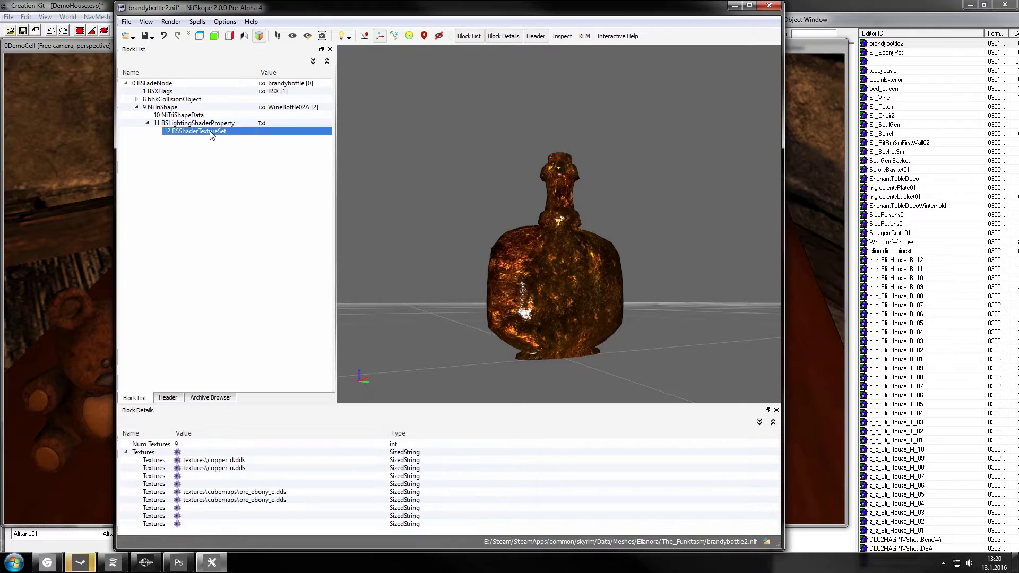
pyautogui.doubleClick(228, 492)
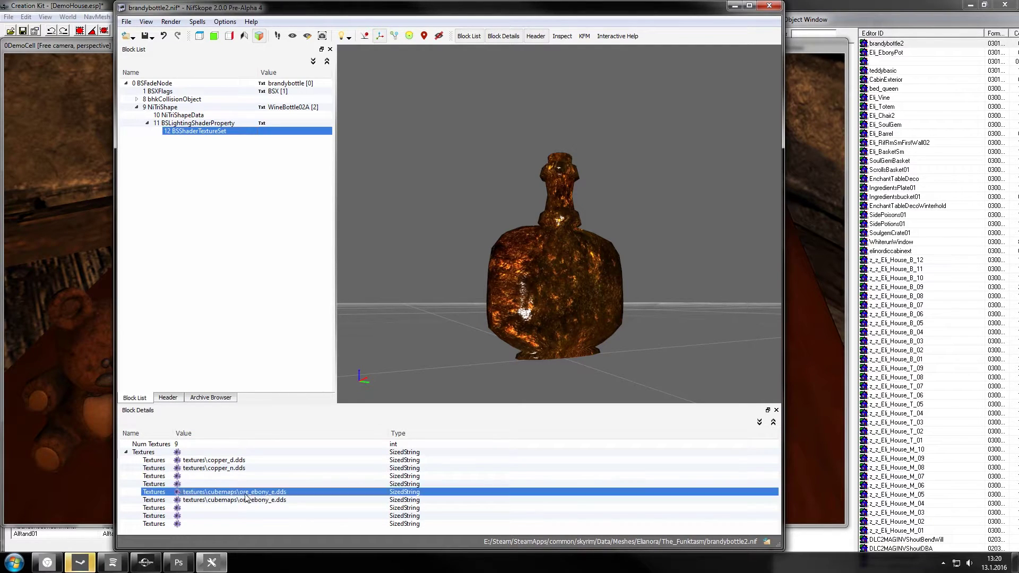
pyautogui.press('Delete')
pyautogui.doubleClick(248, 500)
pyautogui.press('Delete')
pyautogui.click(307, 476)
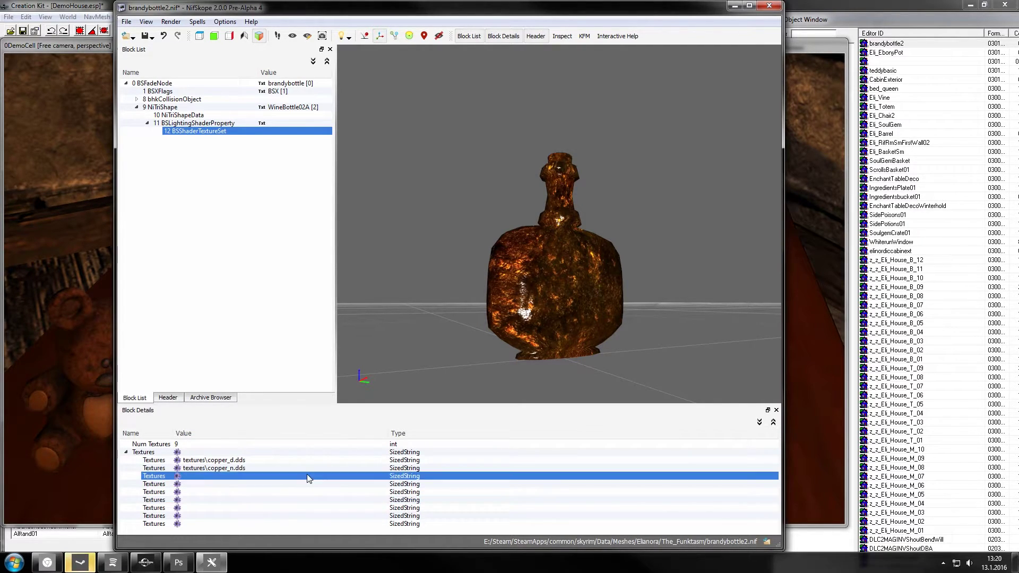
pyautogui.click(152, 36)
pyautogui.click(159, 52)
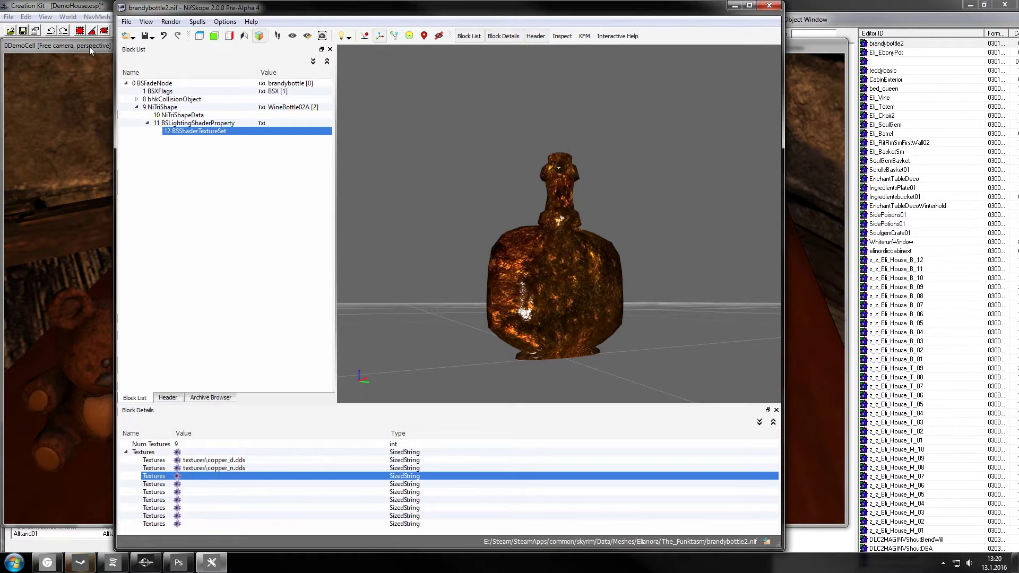
# Step: Switch to the Creation Kit and examine the placed bottle's shine from several angles beside the ebony pot
pyautogui.click(89, 46)
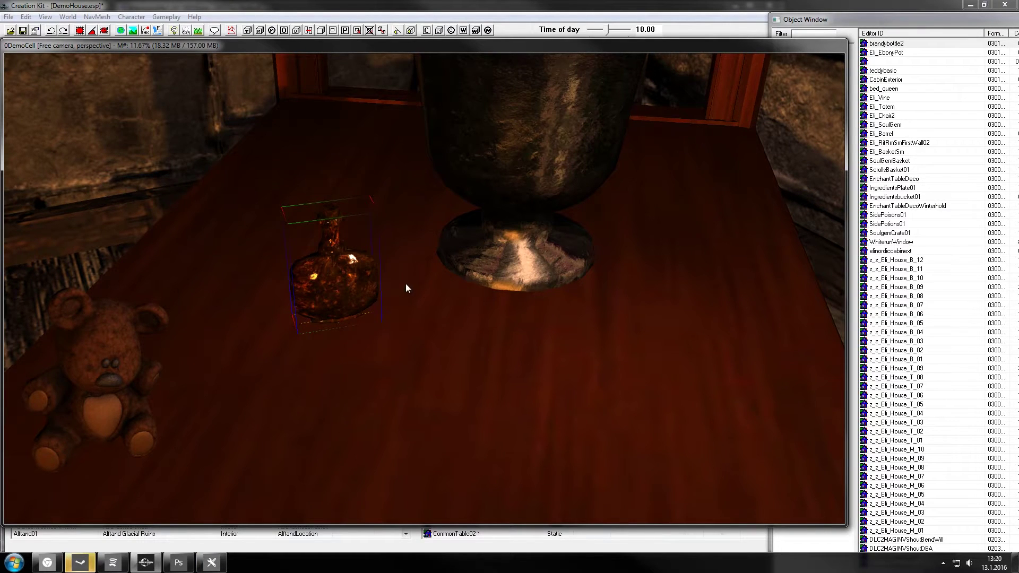
pyautogui.click(211, 562)
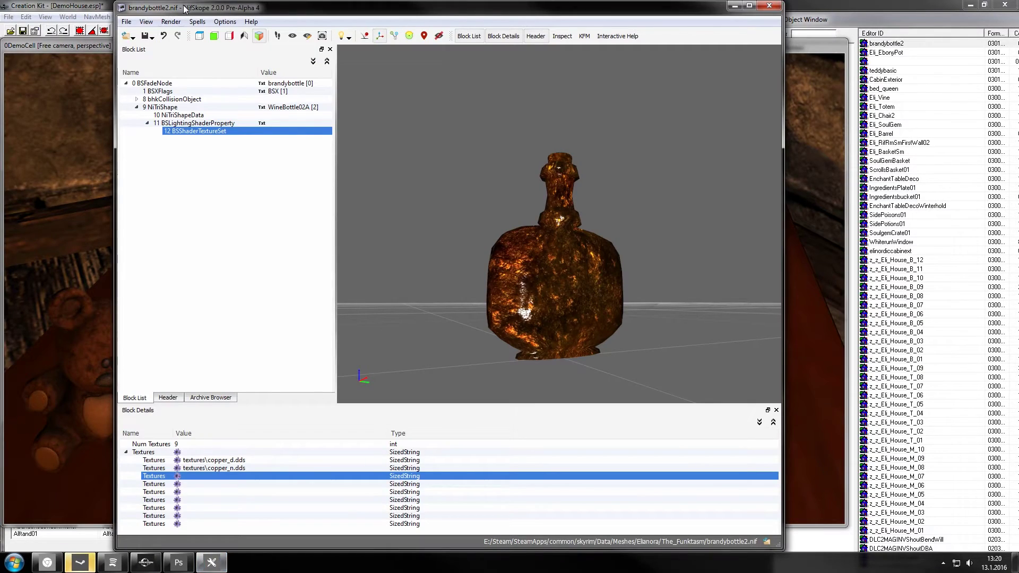
pyautogui.click(71, 302)
pyautogui.click(334, 281)
pyautogui.keyDown('shift'); pyautogui.moveTo(335, 281); pyautogui.dragTo(297, 262, button='middle'); pyautogui.keyUp('shift')
pyautogui.scroll(-8, 336, 292)
pyautogui.scroll(5, 332, 273)
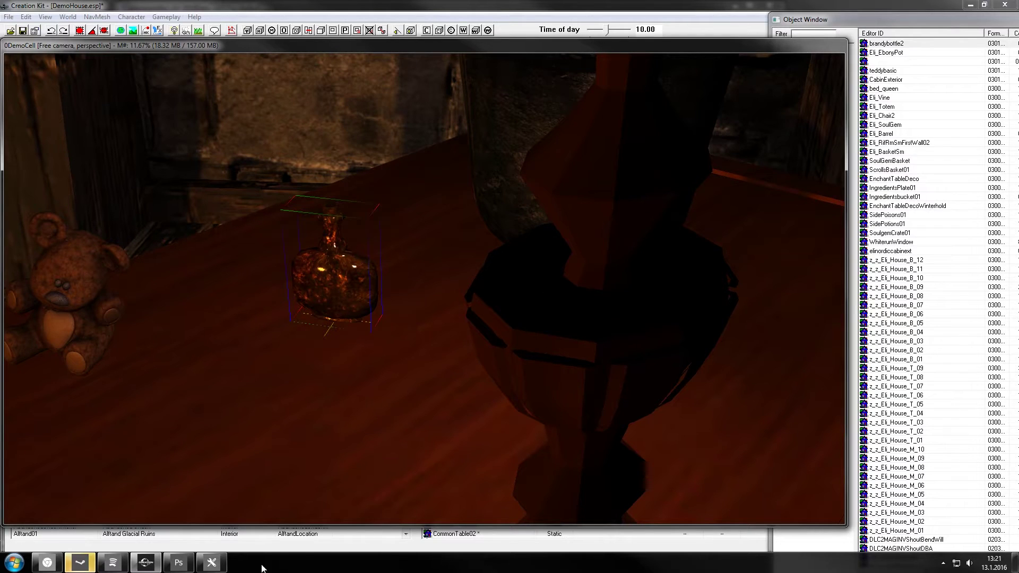
pyautogui.keyDown('shift'); pyautogui.moveTo(343, 260); pyautogui.dragTo(389, 282, button='middle'); pyautogui.keyUp('shift')
pyautogui.scroll(3, 352, 273)
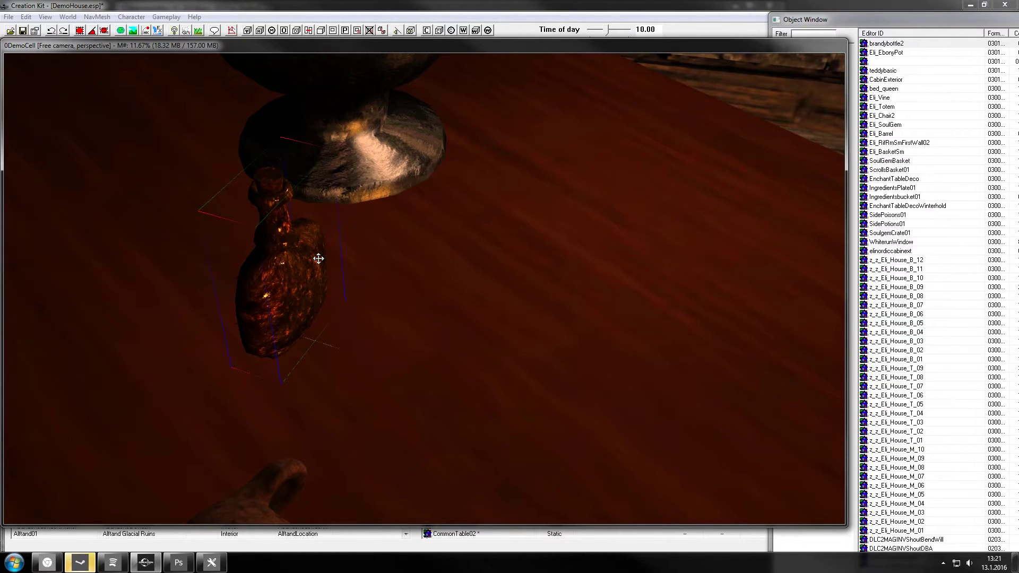
pyautogui.keyDown('shift'); pyautogui.moveTo(307, 268); pyautogui.dragTo(285, 292, button='middle'); pyautogui.keyUp('shift')
pyautogui.scroll(-4, 285, 292)
pyautogui.scroll(4, 285, 291)
pyautogui.scroll(-2, 220, 515)
# Step: Launch a second NifSkope instance and bring the window with brandybottle2.nif back to the front
pyautogui.click(15, 563)
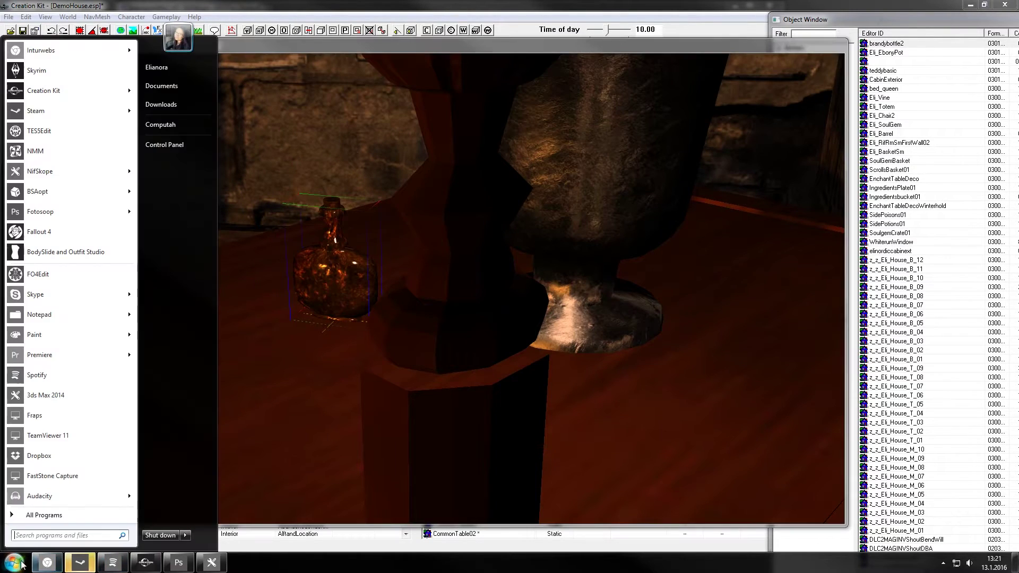
pyautogui.write('nif')
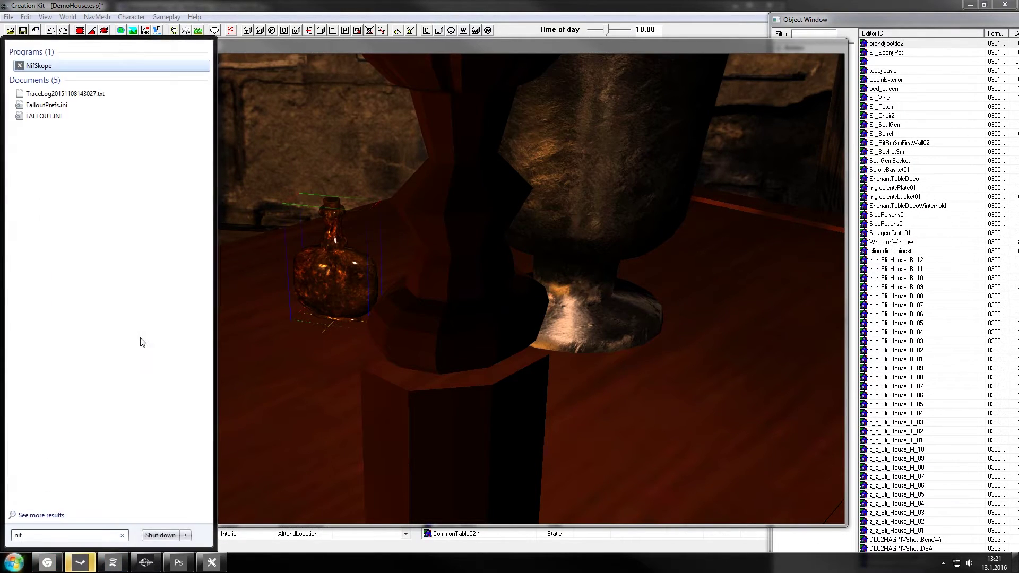
pyautogui.press('Return')
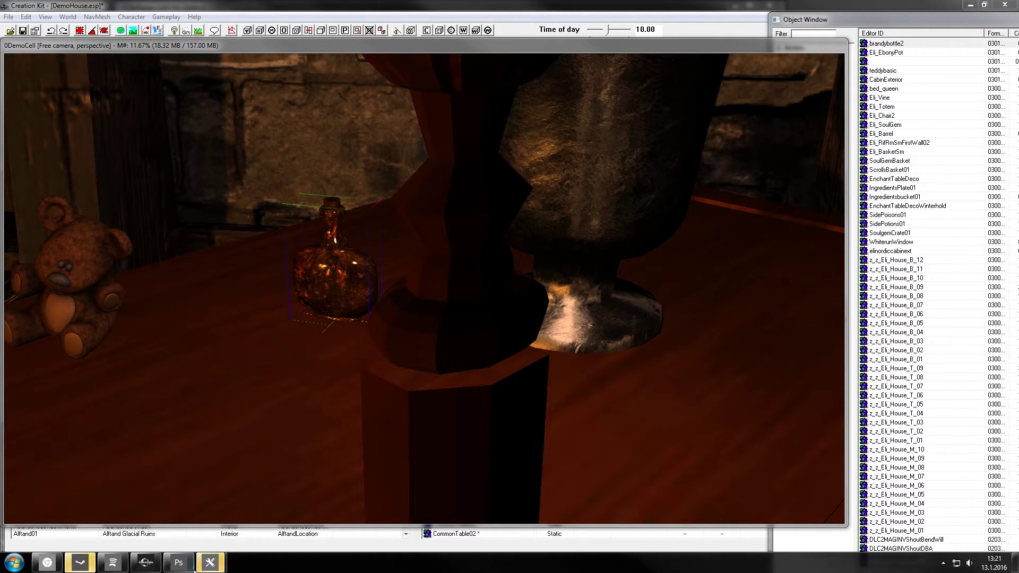
pyautogui.moveTo(210, 563)
pyautogui.click(245, 519)
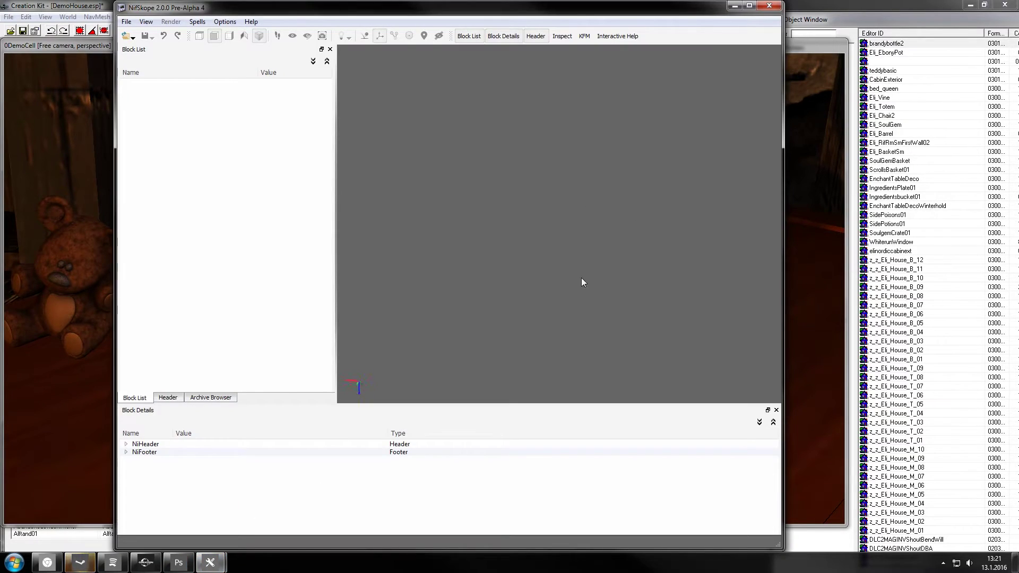
pyautogui.click(153, 507)
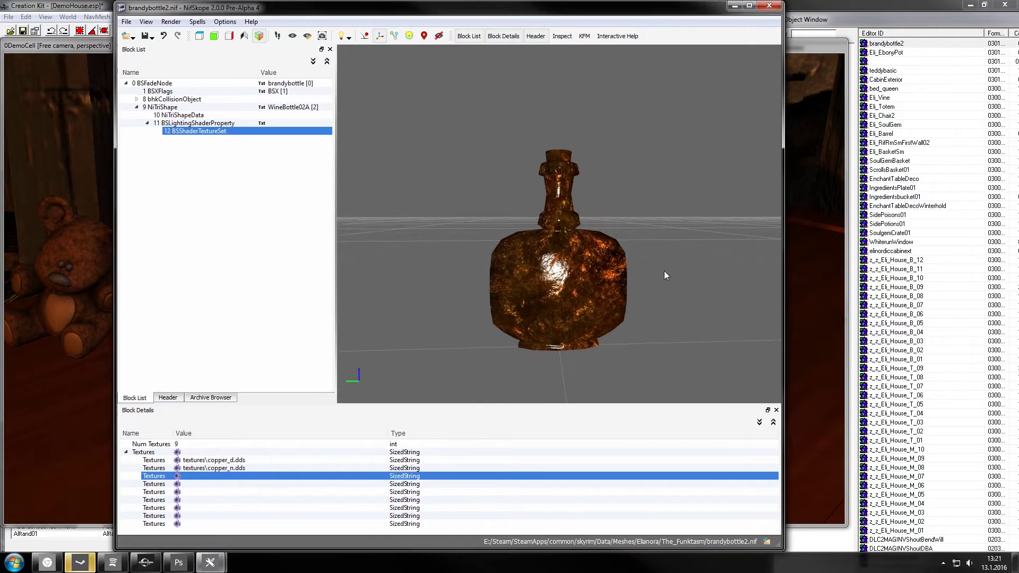
# Step: Try a Glossiness of 50 on the bottle's BSLightingShaderProperty and lower it further to 3
pyautogui.click(201, 122)
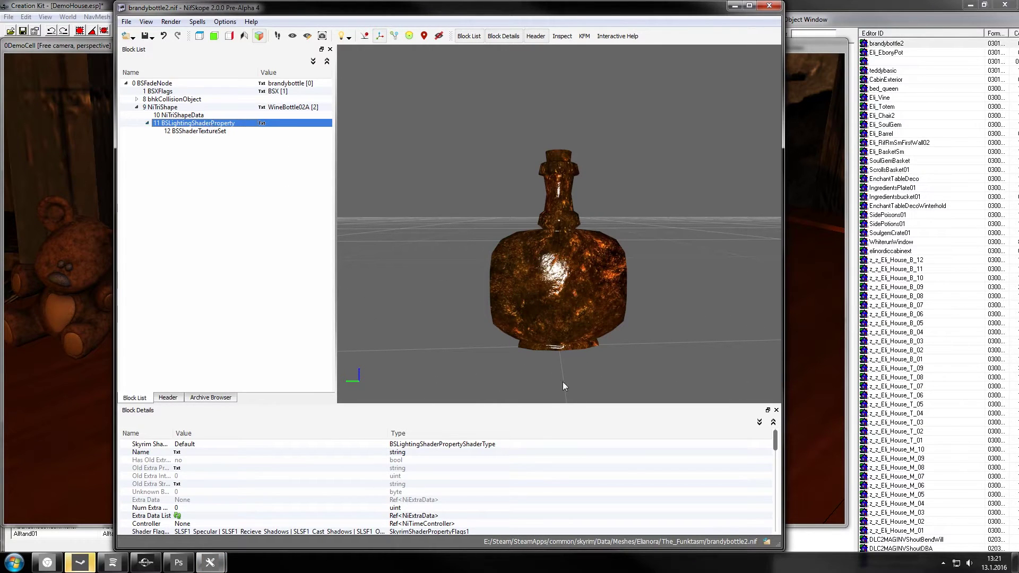
pyautogui.scroll(-6, 197, 499)
pyautogui.click(194, 476)
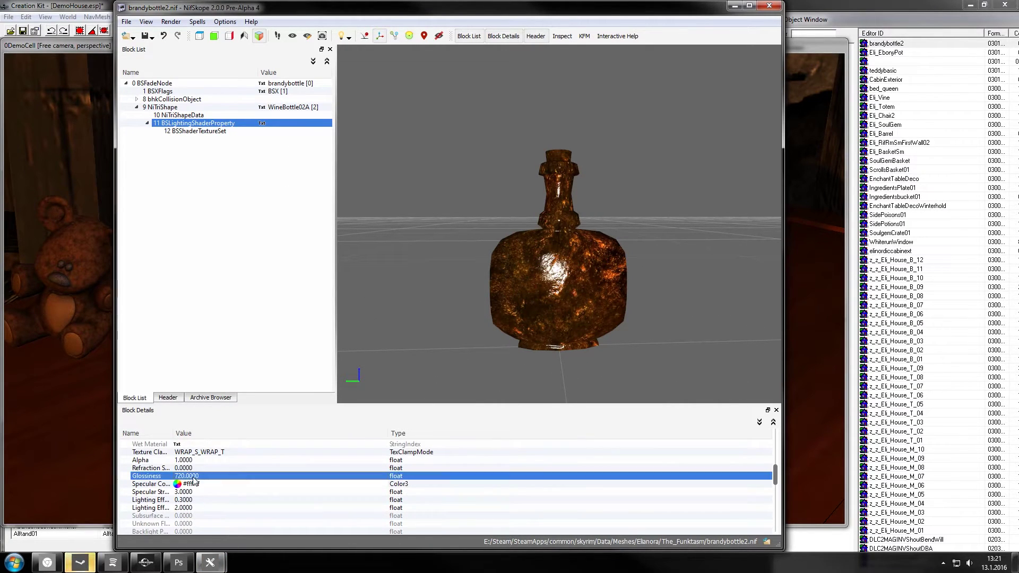
pyautogui.doubleClick(193, 476)
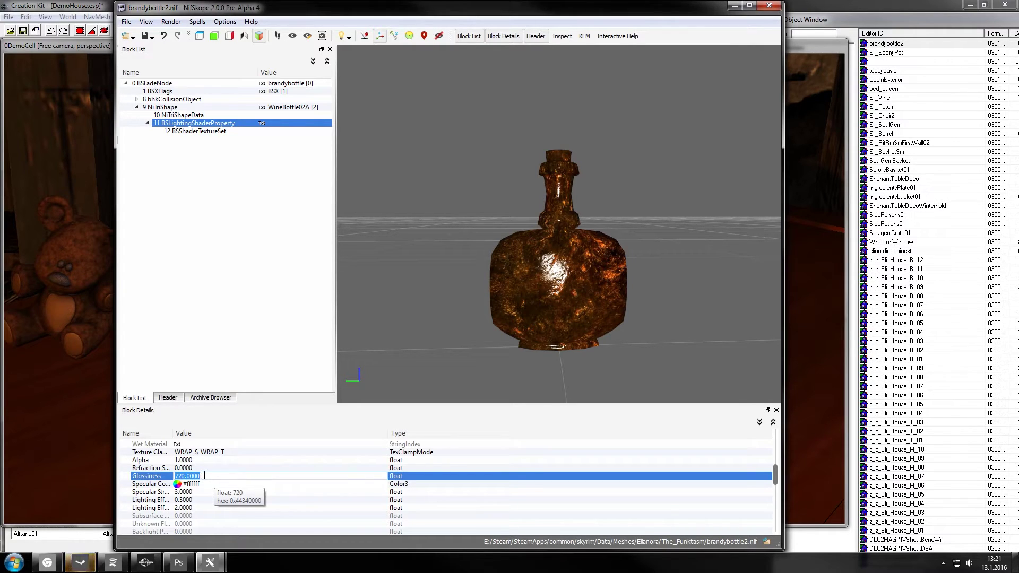
pyautogui.write('50')
pyautogui.press('Return')
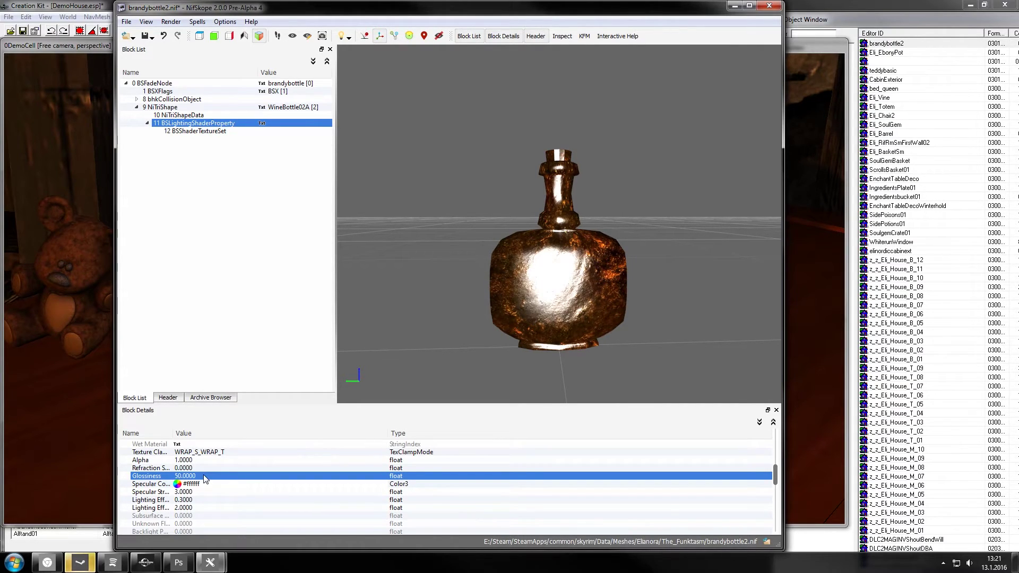
pyautogui.doubleClick(204, 476)
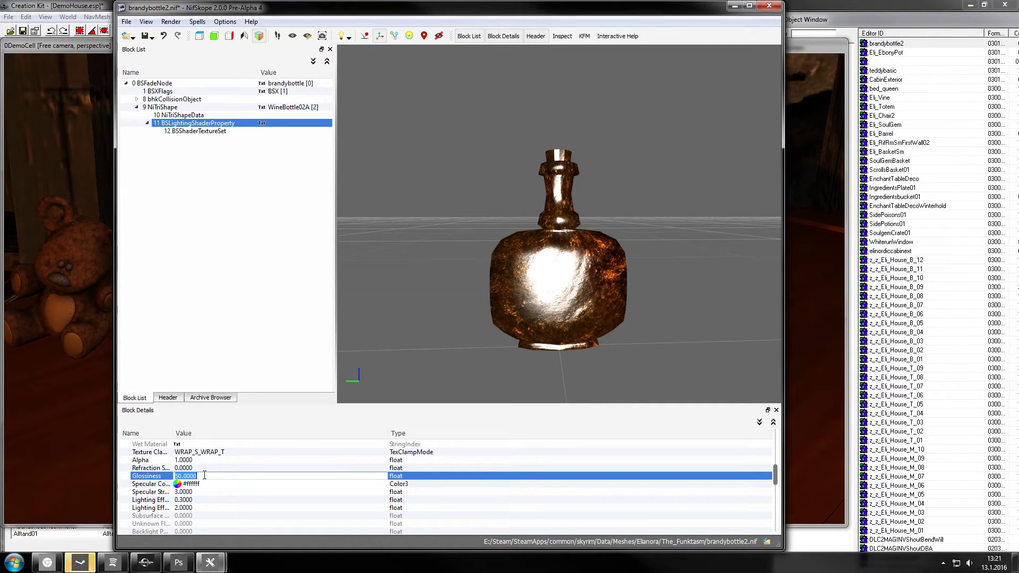
pyautogui.write('3')
pyautogui.press('Return')
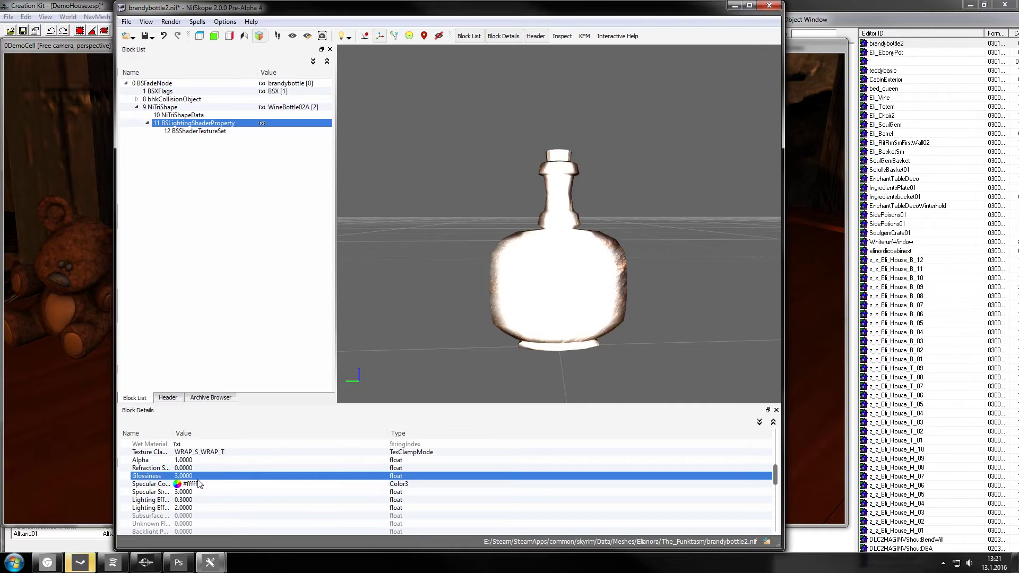
# Step: Set the bottle's Specular Strength to 1, reduce it to 0.1, and widen the name column to show full property names
pyautogui.doubleClick(189, 492)
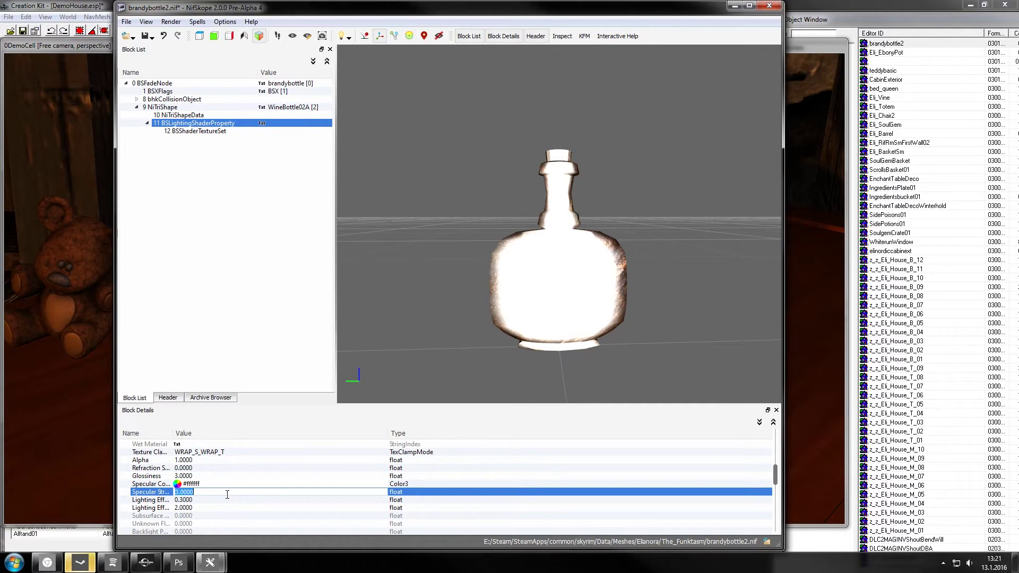
pyautogui.write('1')
pyautogui.press('Return')
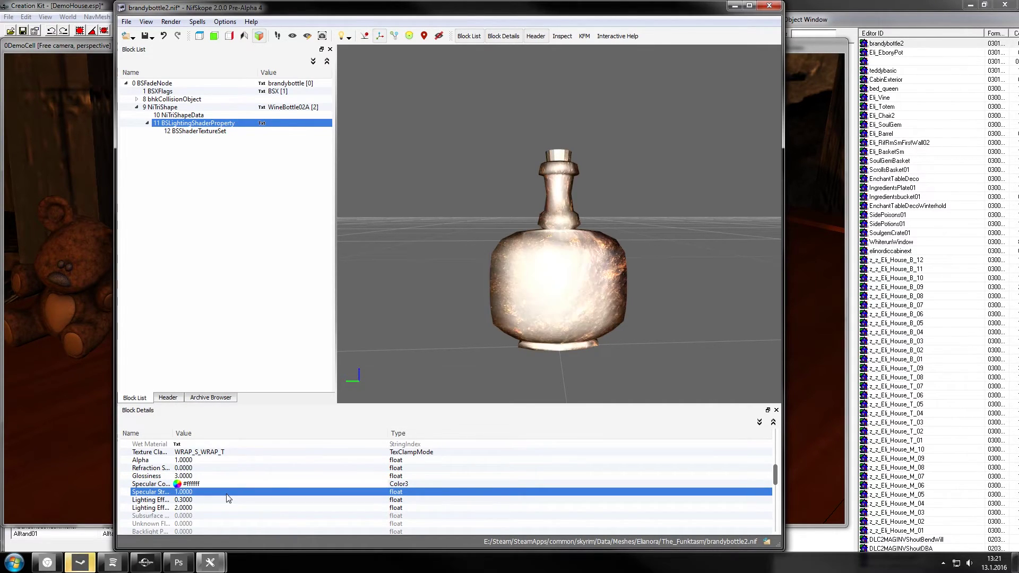
pyautogui.doubleClick(230, 494)
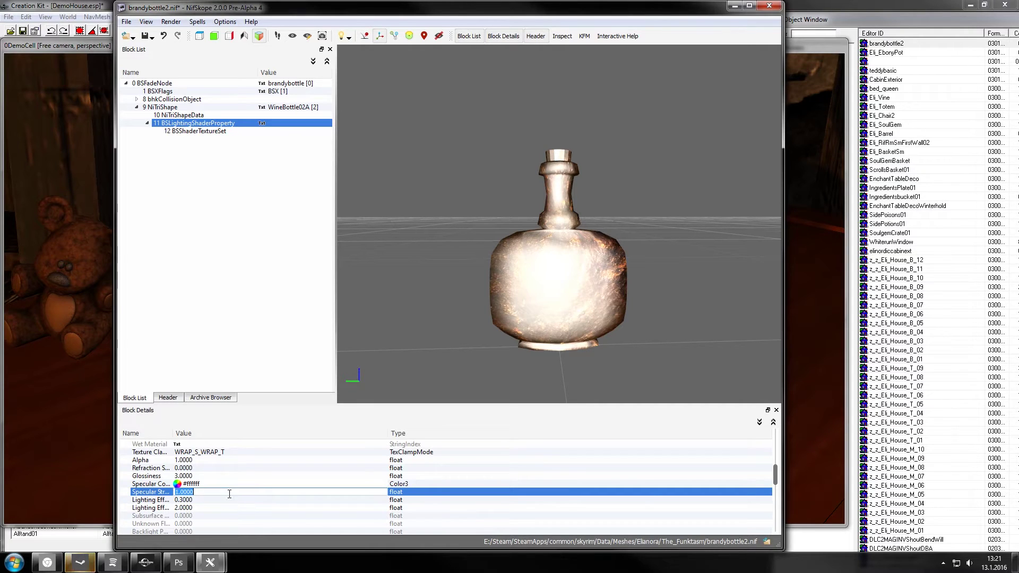
pyautogui.write('0.1')
pyautogui.press('Return')
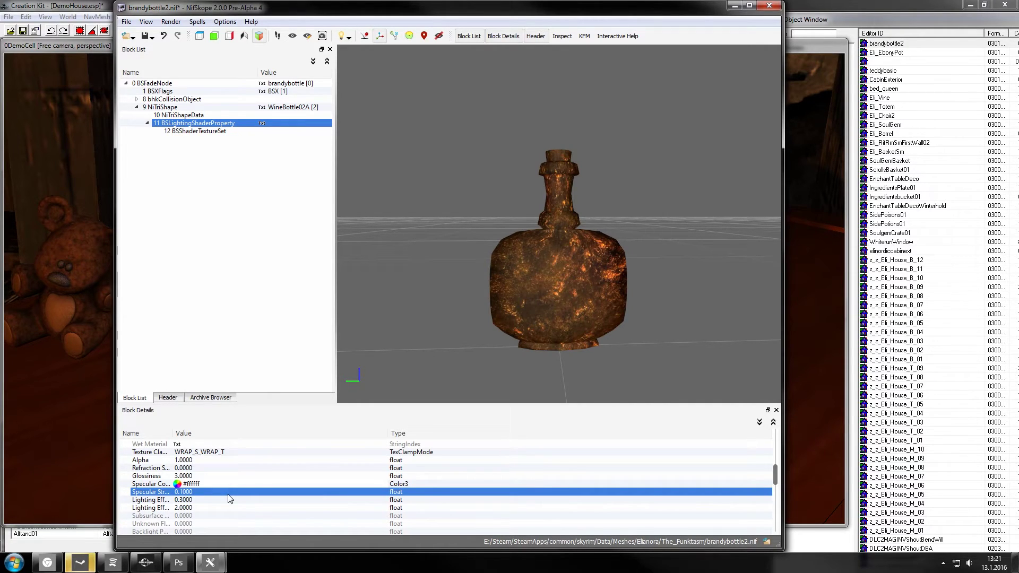
pyautogui.moveTo(372, 297); pyautogui.dragTo(510, 276)
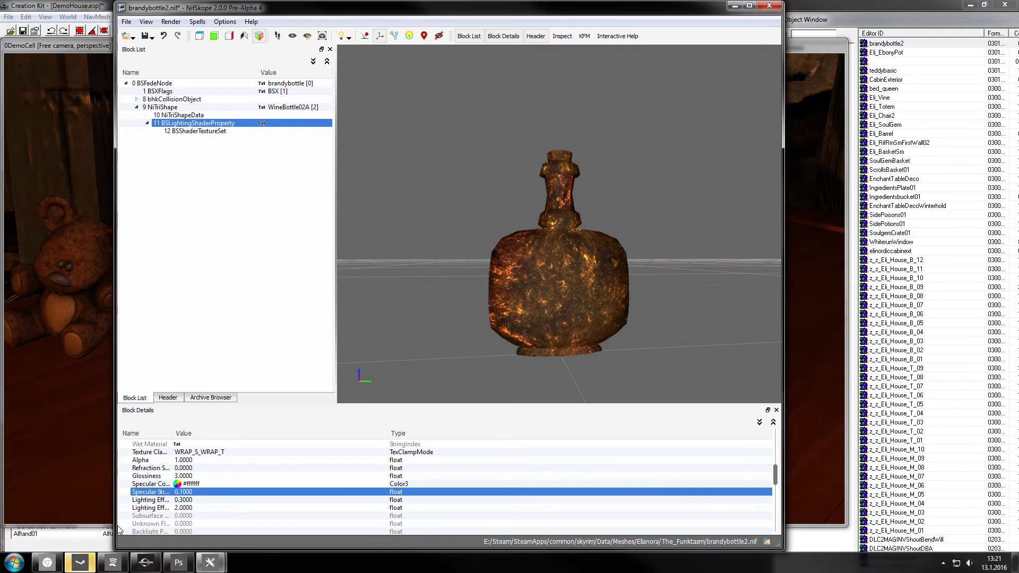
pyautogui.moveTo(174, 433); pyautogui.dragTo(197, 434)
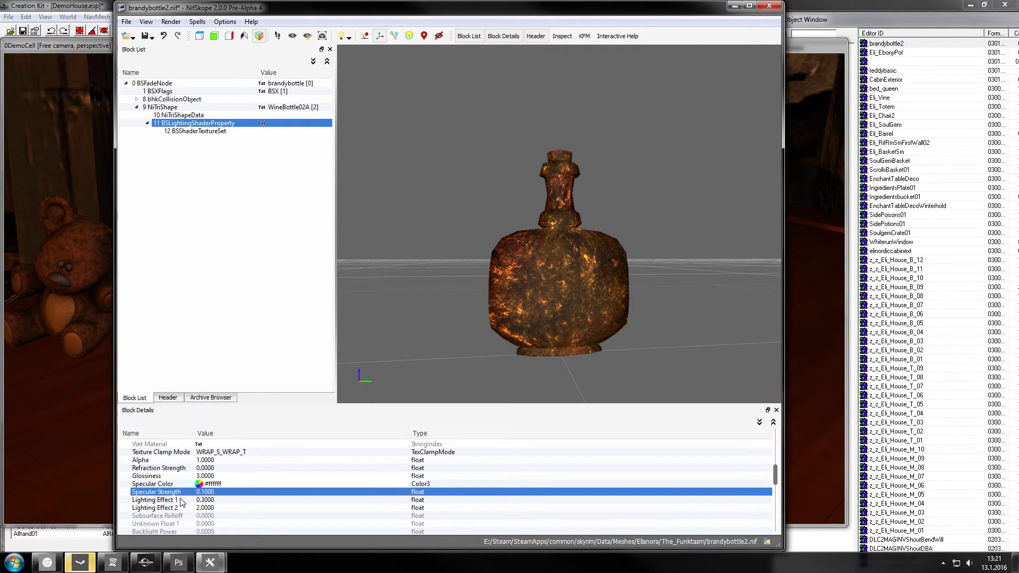
pyautogui.moveTo(590, 268); pyautogui.dragTo(611, 319)
# Step: Set the bottle's Specular Color to black (#000000) and save brandybottle2.nif
pyautogui.click(198, 486)
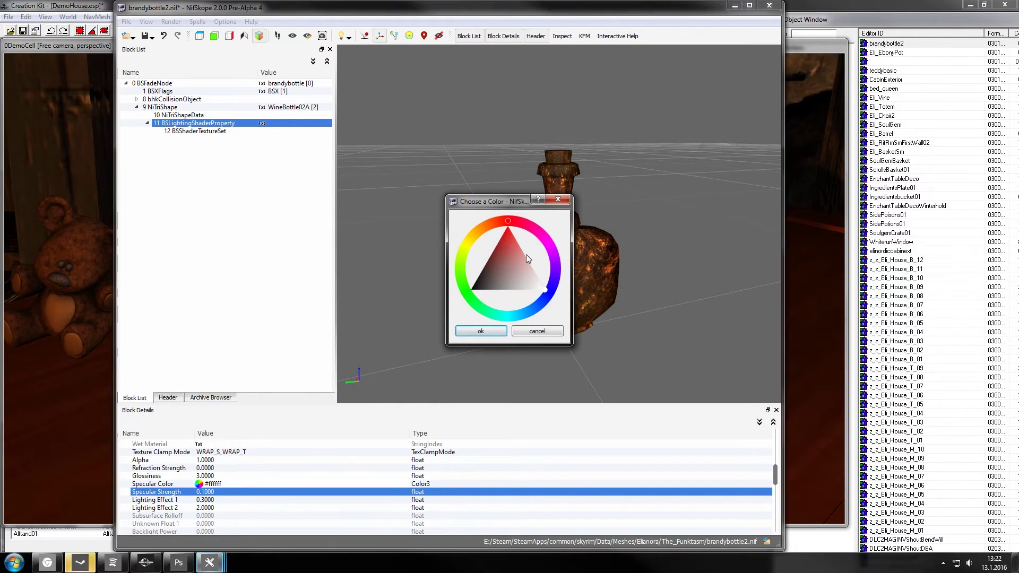
pyautogui.moveTo(518, 205); pyautogui.dragTo(359, 208)
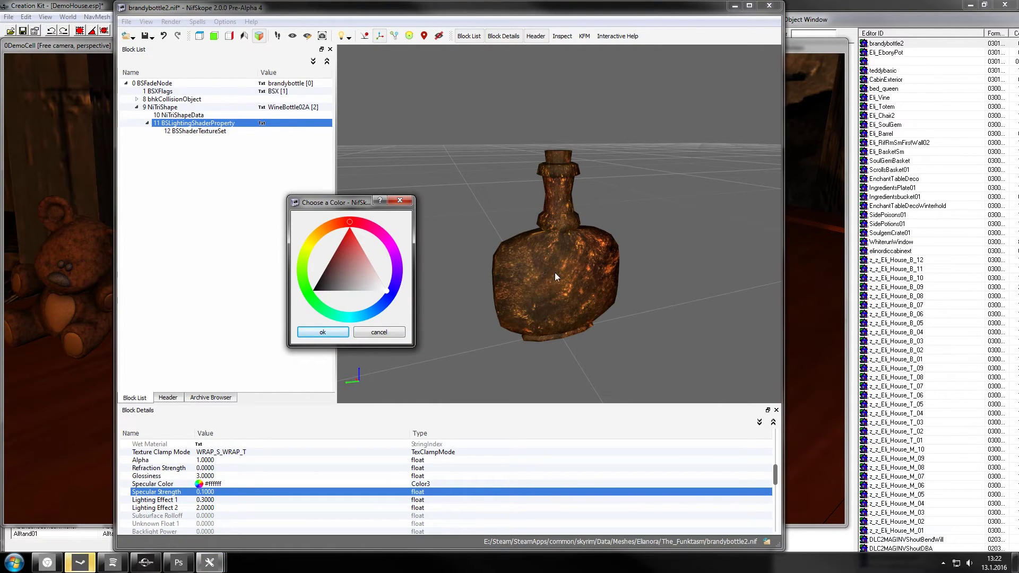
pyautogui.click(323, 332)
pyautogui.moveTo(513, 278); pyautogui.dragTo(451, 212)
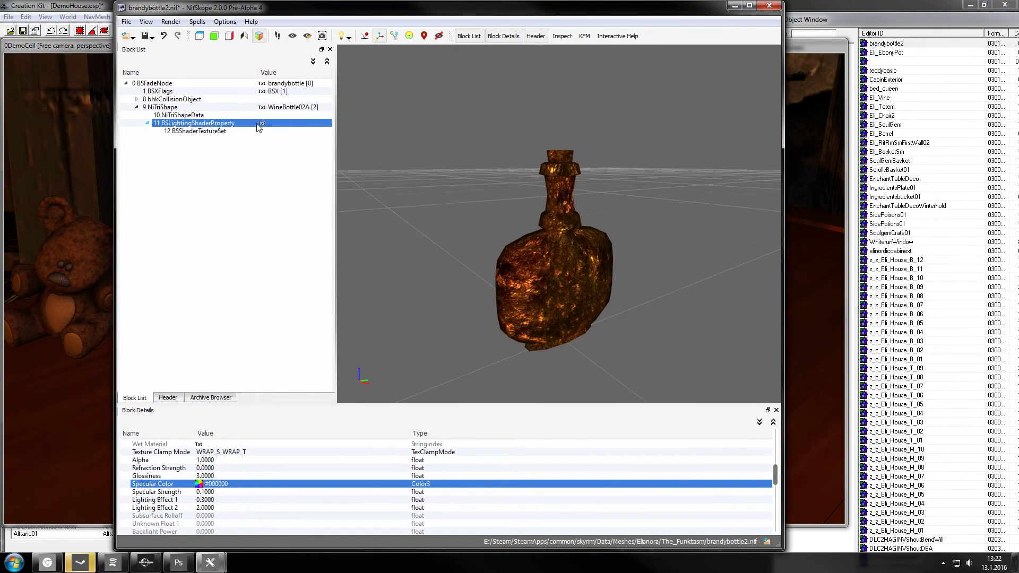
pyautogui.click(152, 38)
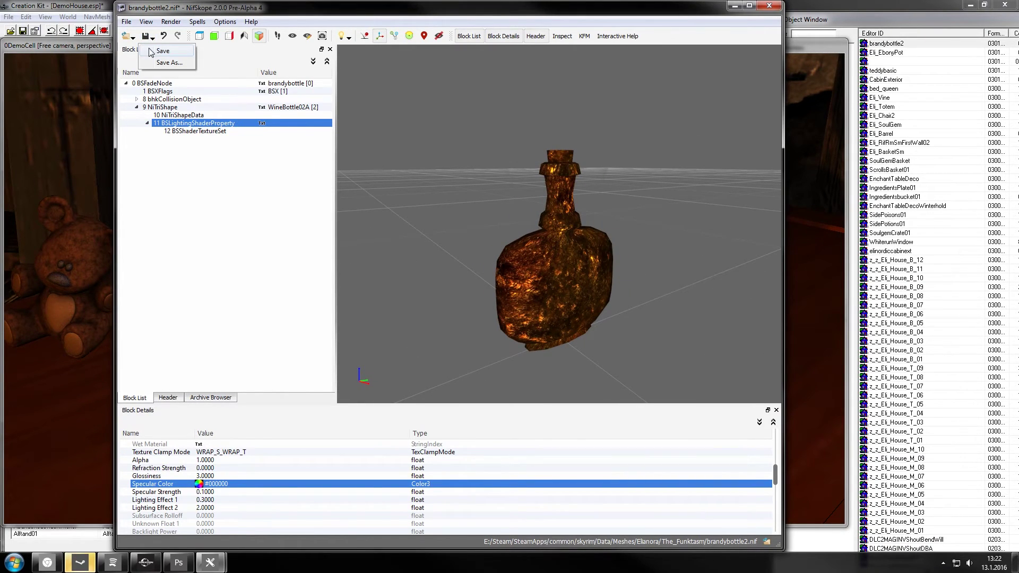
pyautogui.click(162, 51)
# Step: Switch to the Creation Kit, refresh the loaded cell, and examine the placed bottle's shine from different angles
pyautogui.hotkey('alt', 'Tab')
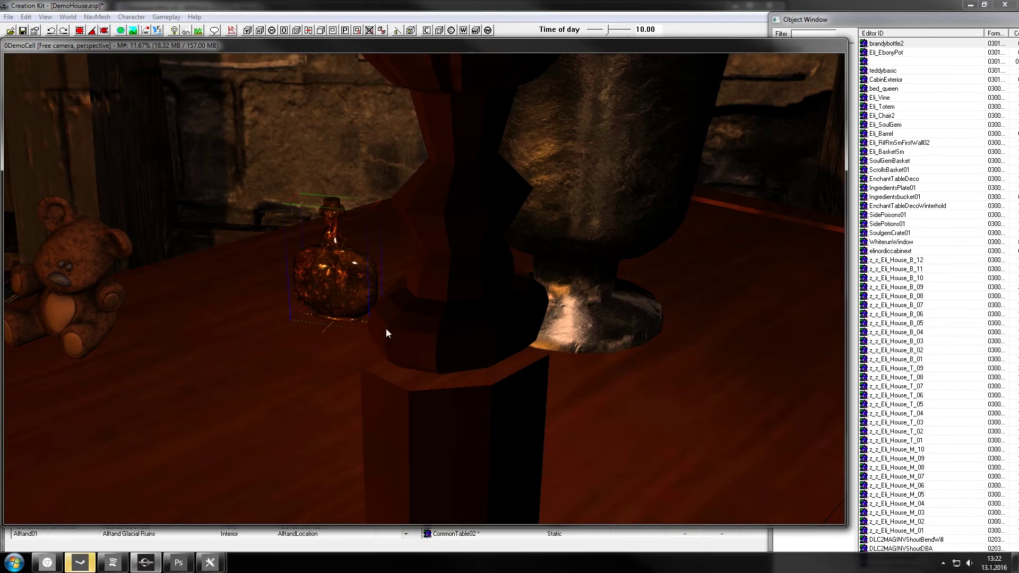
pyautogui.keyDown('shift'); pyautogui.moveTo(351, 289); pyautogui.dragTo(367, 296, button='middle'); pyautogui.keyUp('shift')
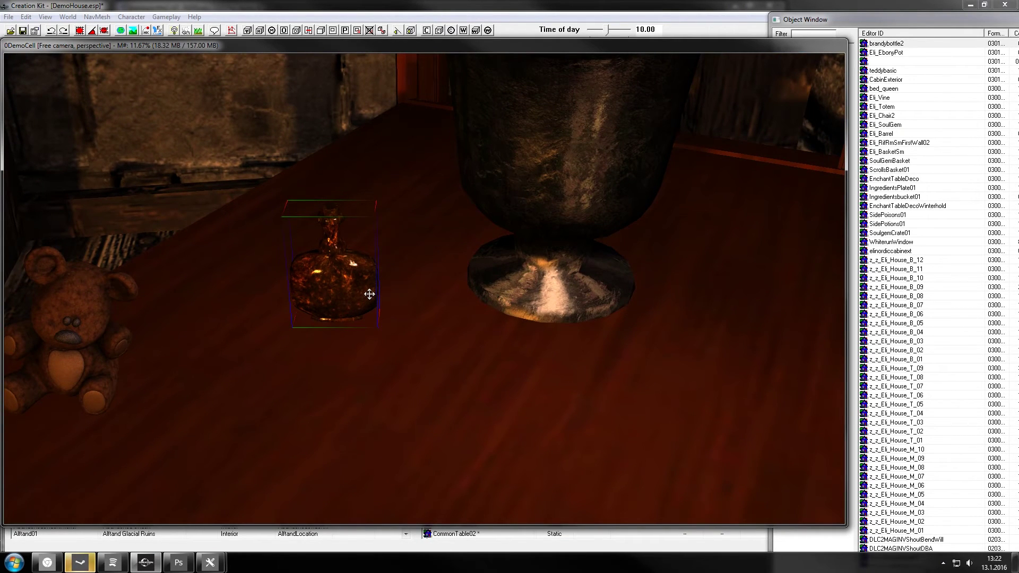
pyautogui.press('F5')
pyautogui.keyDown('shift'); pyautogui.moveTo(376, 280); pyautogui.dragTo(347, 279, button='middle'); pyautogui.keyUp('shift')
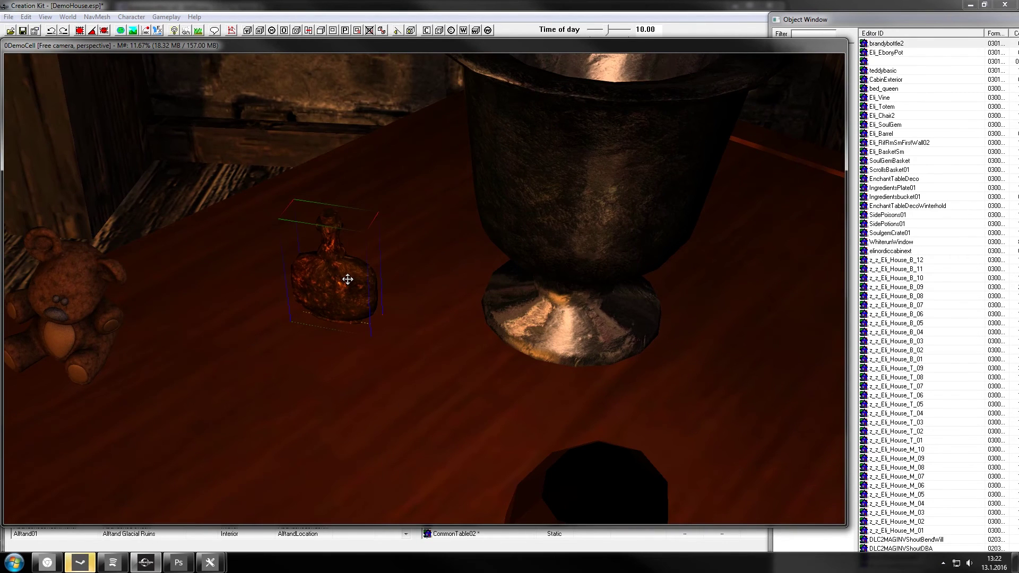